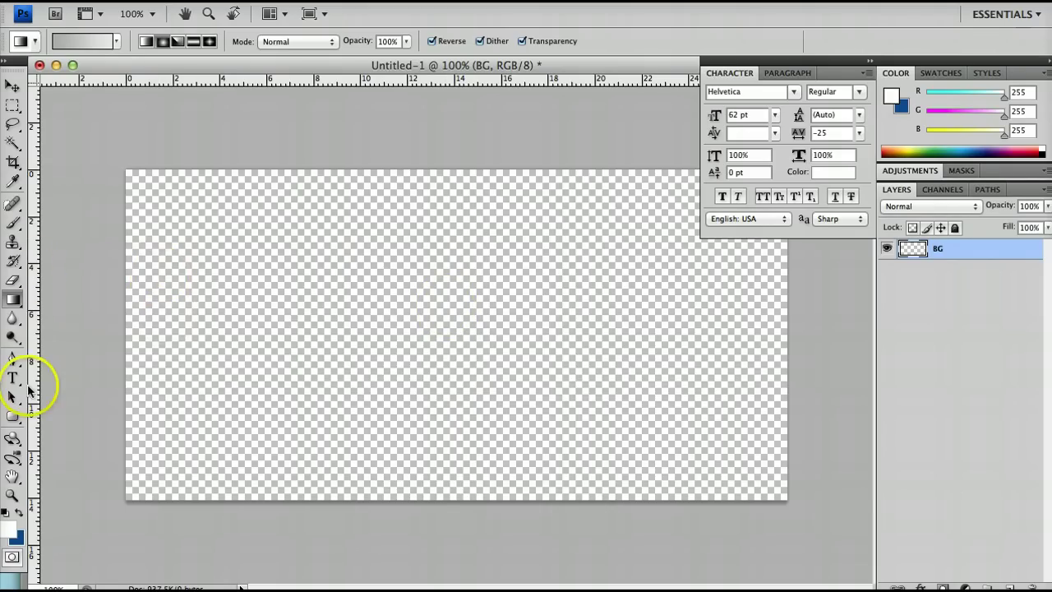
Cover the whole canvas with a white rectangle shape and reveal its centre point.
{"action": "left_click_drag", "start_coordinate": [20, 416], "coordinate": [74, 406]}
{"action": "left_click_drag", "start_coordinate": [123, 160], "coordinate": [803, 518]}
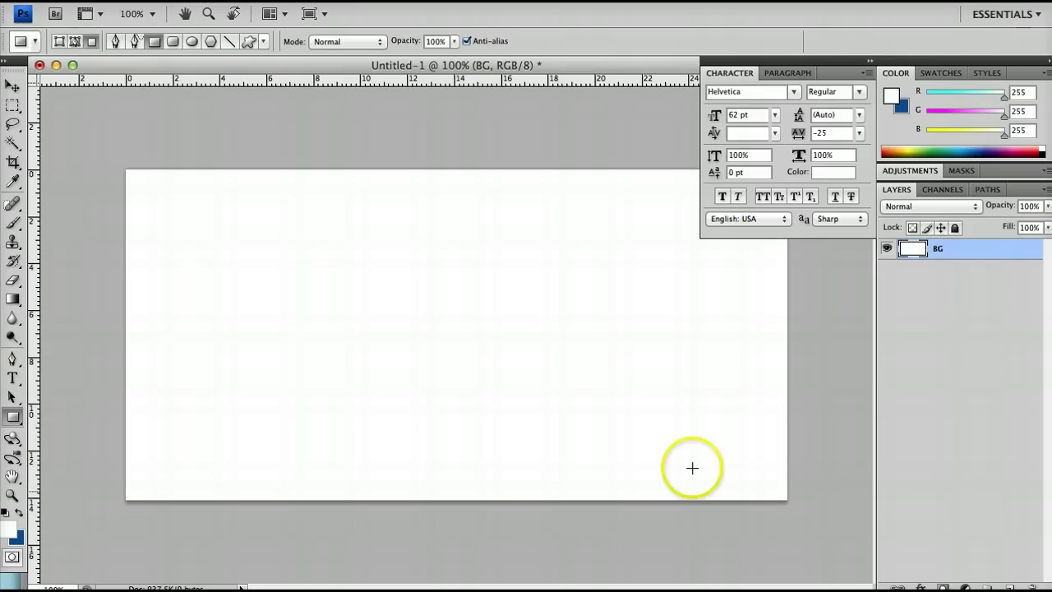
{"action": "key", "text": "super+t"}
{"action": "left_click", "coordinate": [376, 297]}
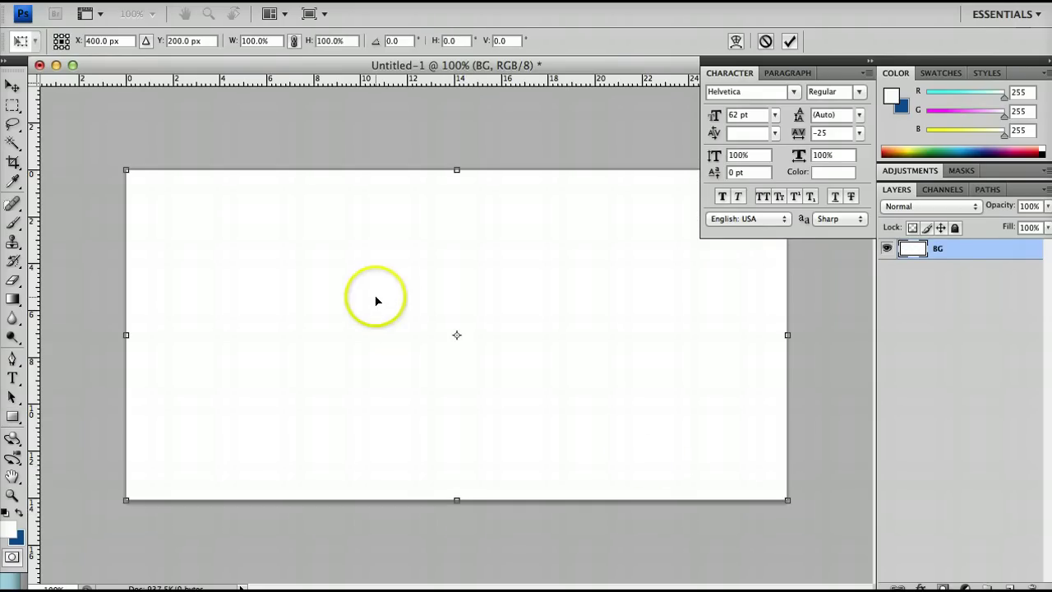
Place vertical and horizontal guides crossing exactly at the canvas centre.
{"action": "left_click", "coordinate": [83, 151]}
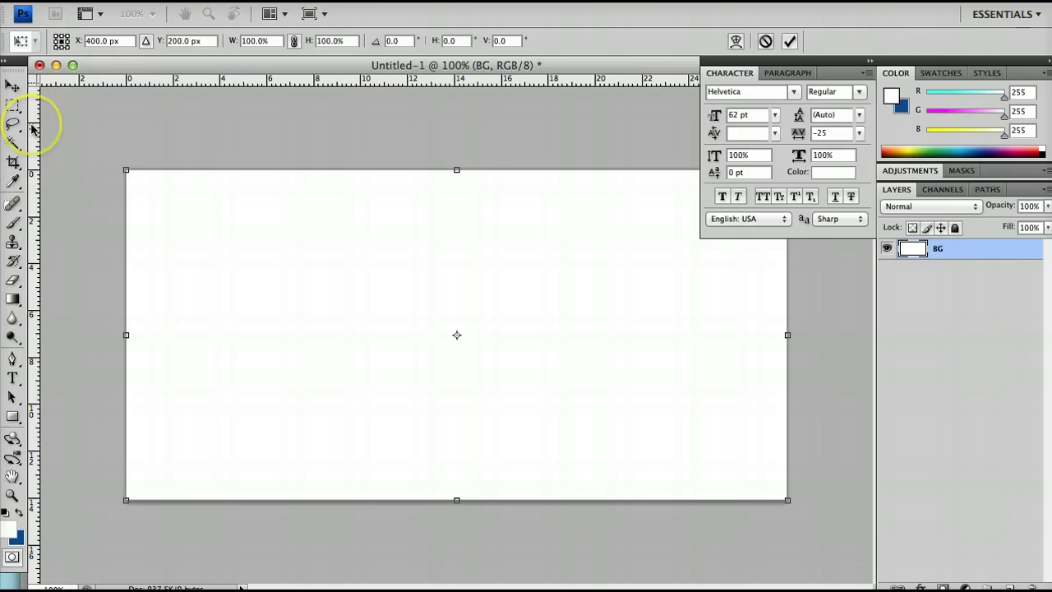
{"action": "left_click_drag", "start_coordinate": [33, 127], "coordinate": [456, 226]}
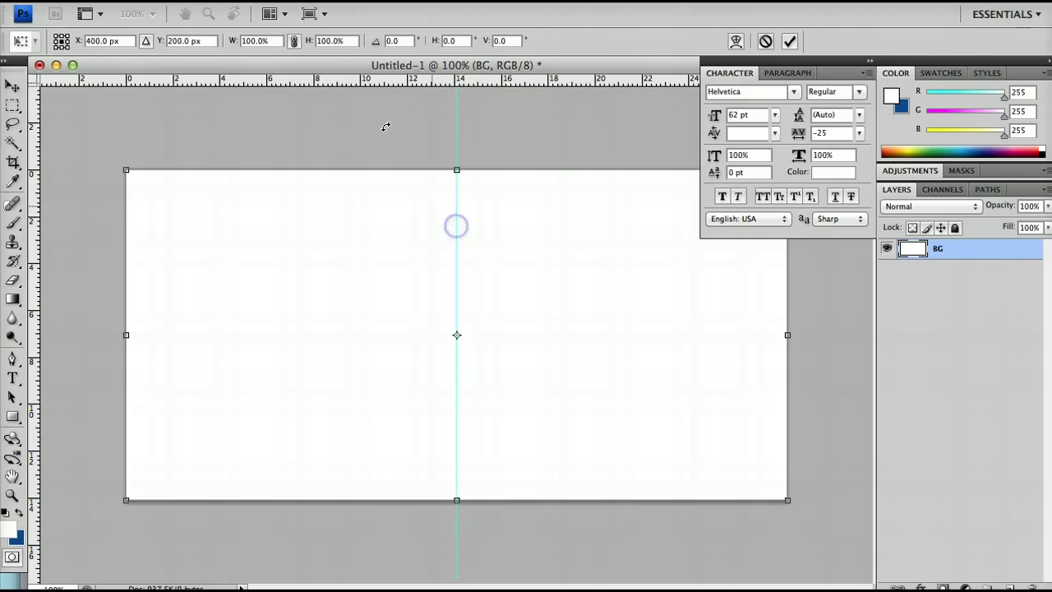
{"action": "left_click_drag", "start_coordinate": [350, 82], "coordinate": [334, 337]}
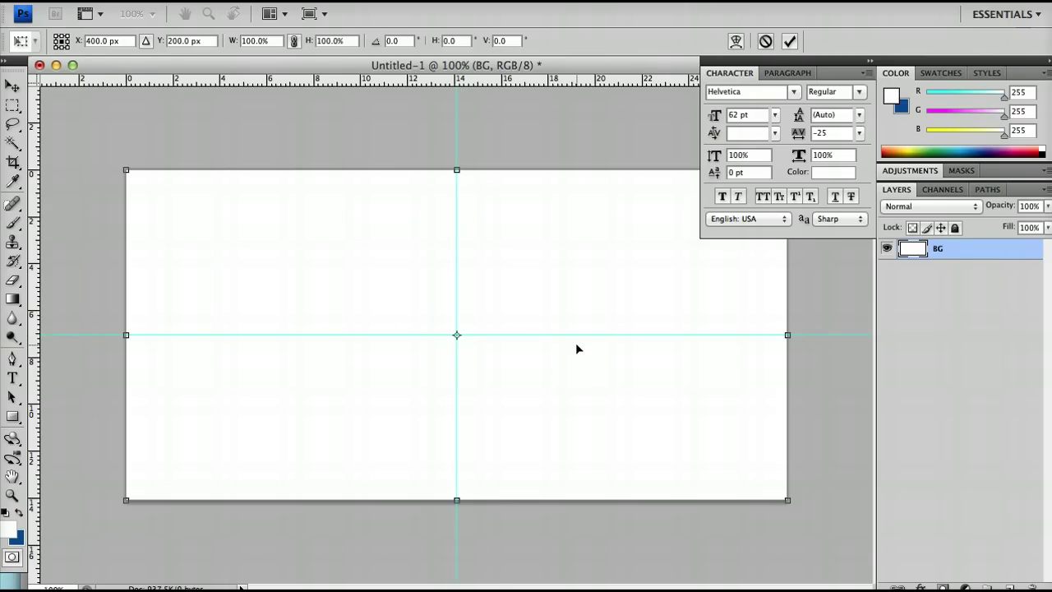
{"action": "key", "text": "Return"}
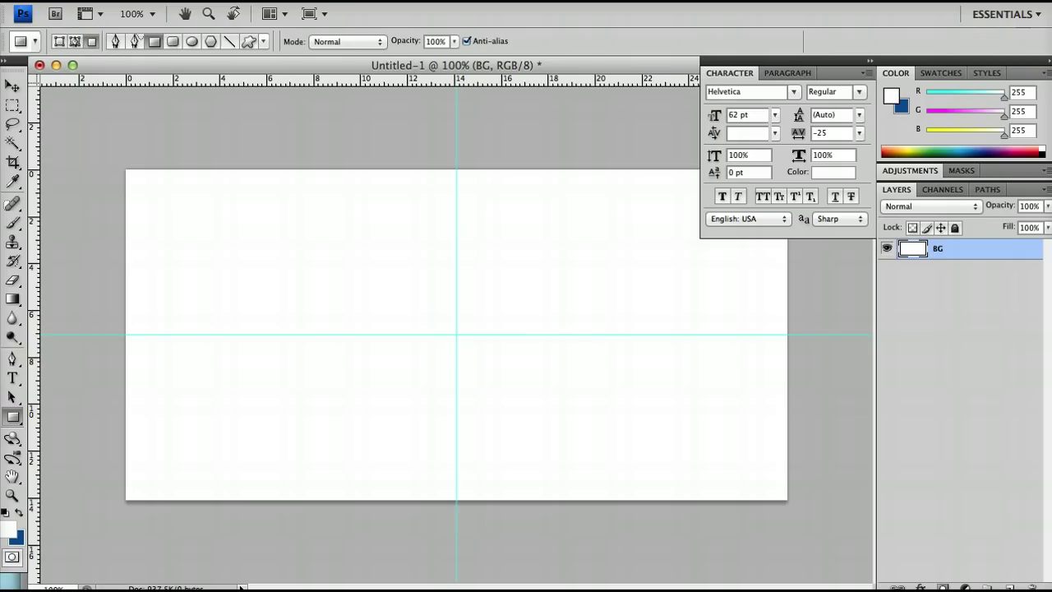
Set up a light-grey gradient in the Gradient Editor.
{"action": "left_click", "coordinate": [13, 299]}
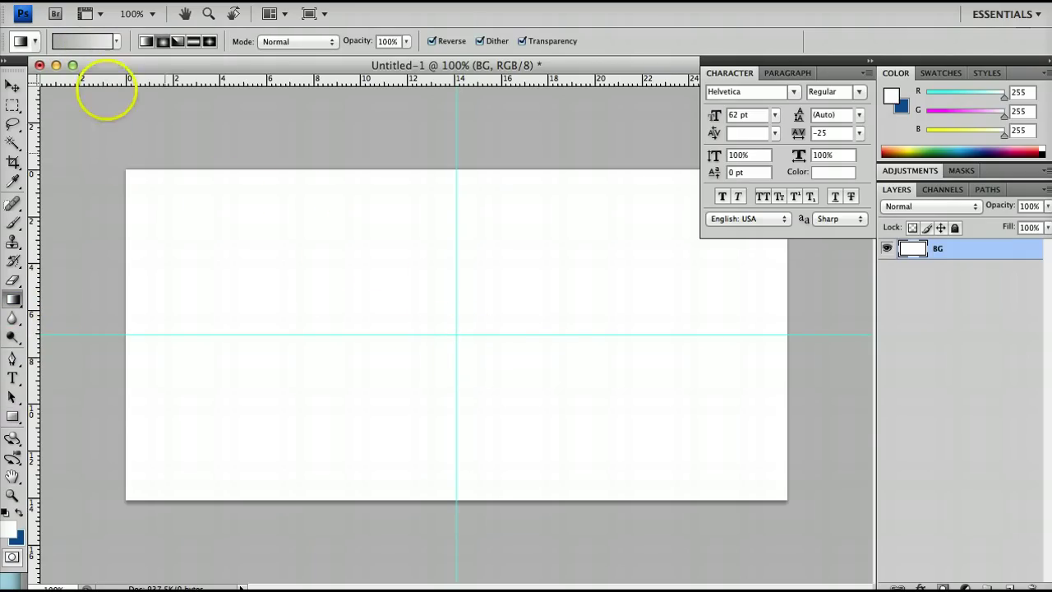
{"action": "left_click", "coordinate": [85, 42]}
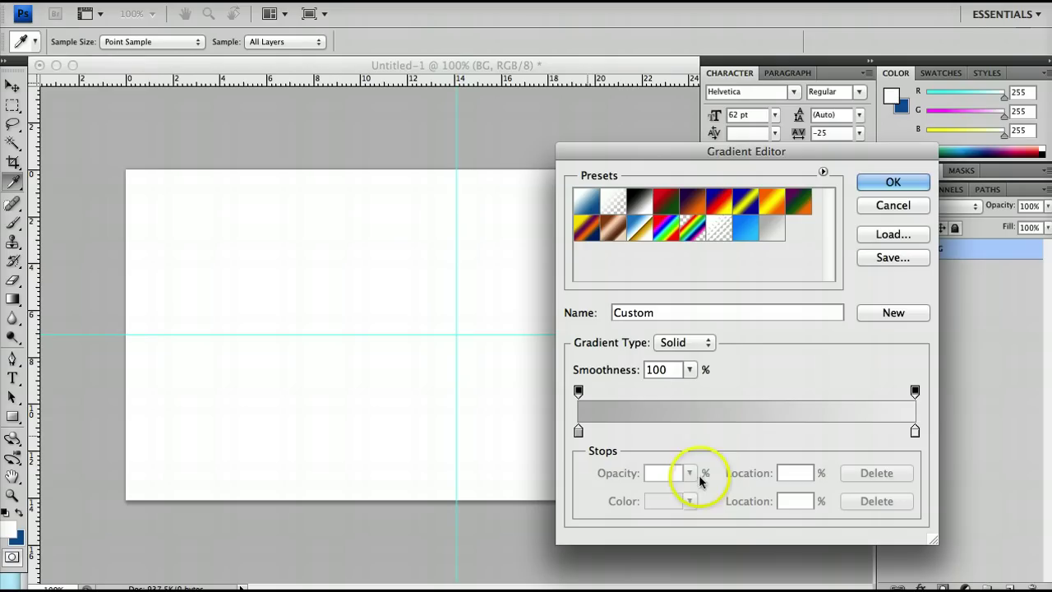
{"action": "left_click", "coordinate": [880, 188]}
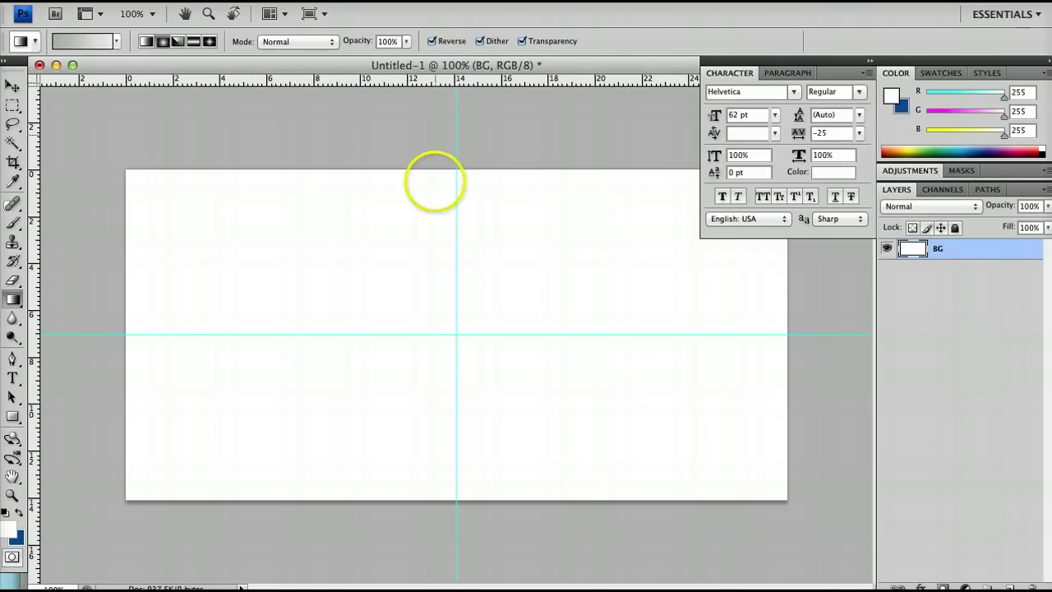
Drag a radial gradient from the guide crossing out toward the top-left corner.
{"action": "left_click_drag", "start_coordinate": [455, 334], "coordinate": [125, 170]}
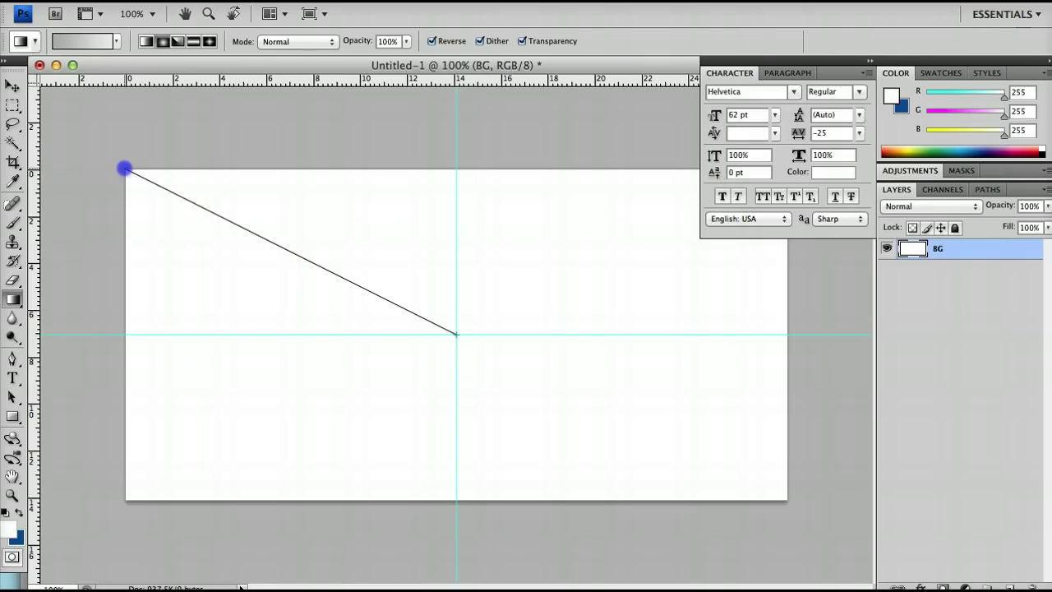
{"action": "left_click_drag", "start_coordinate": [125, 169], "coordinate": [124, 169]}
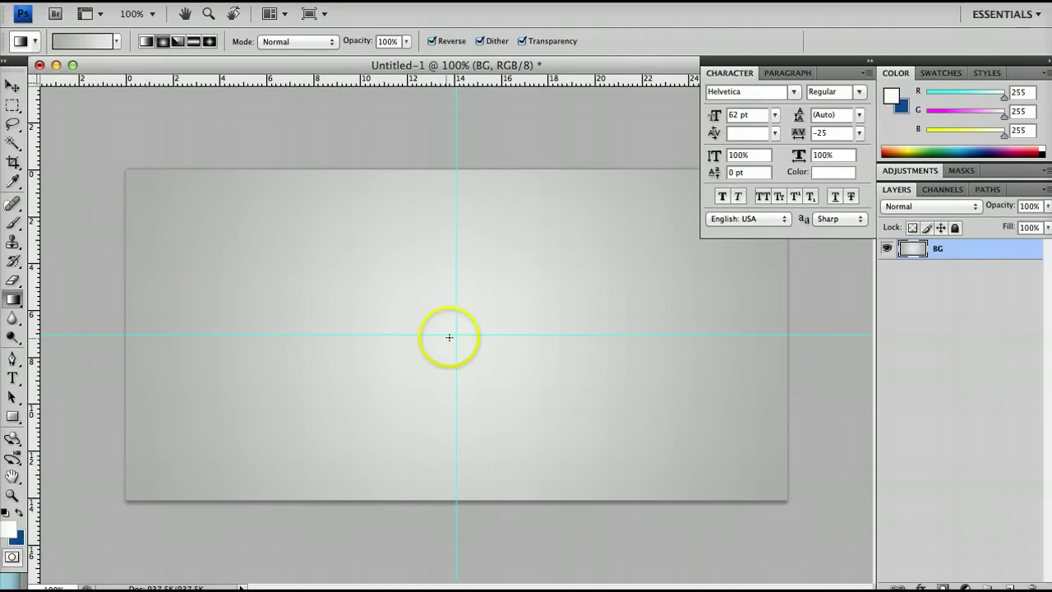
{"action": "left_click_drag", "start_coordinate": [456, 334], "coordinate": [75, 144]}
{"action": "left_click", "coordinate": [971, 344]}
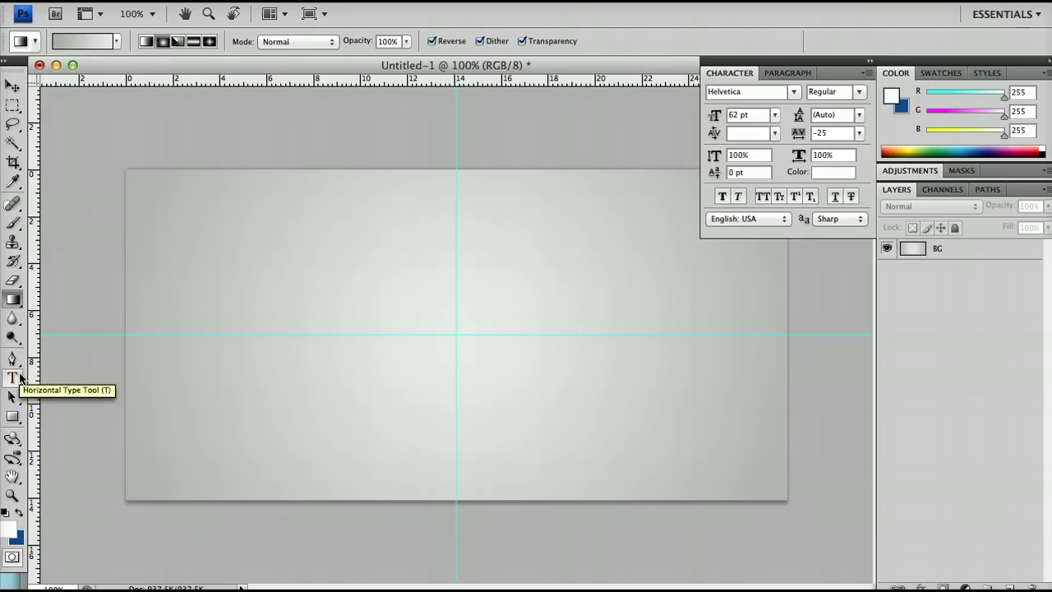
Type DESIGNSITE in white Helvetica at the canvas centre.
{"action": "left_click", "coordinate": [13, 378]}
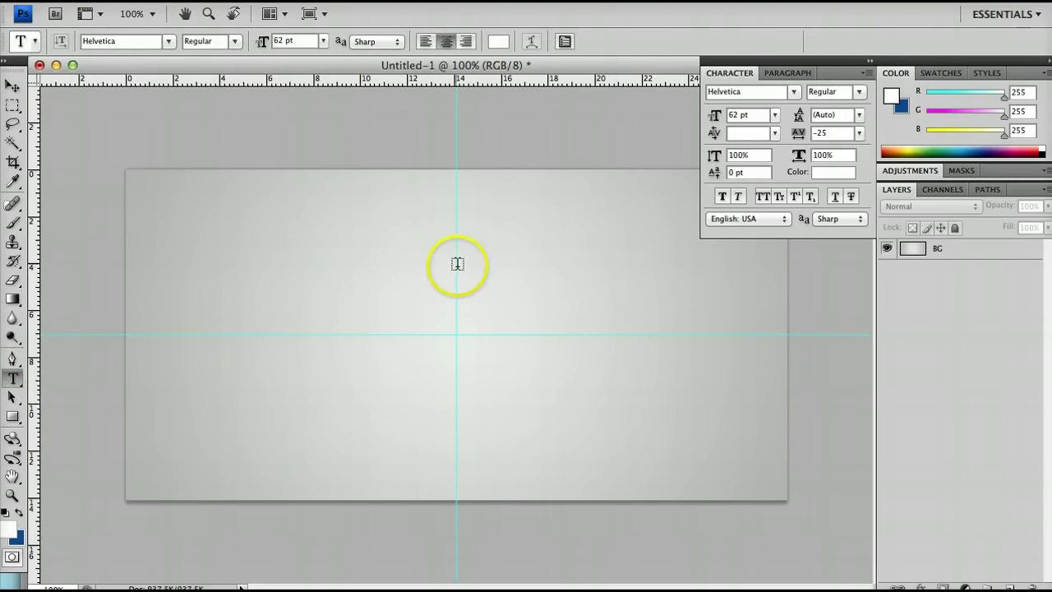
{"action": "left_click", "coordinate": [456, 316]}
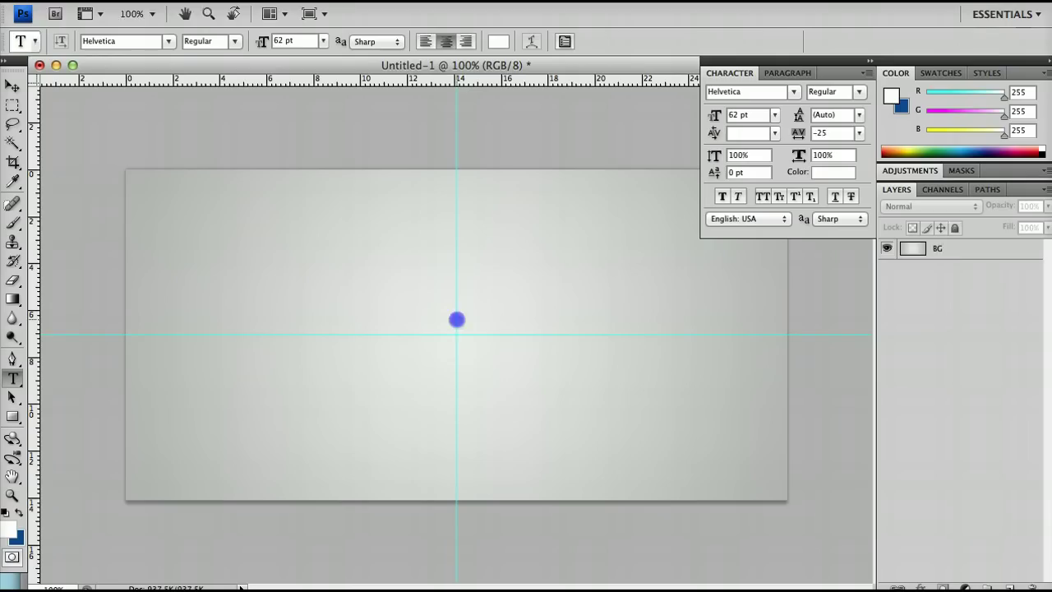
{"action": "type", "text": "DESIGN"}
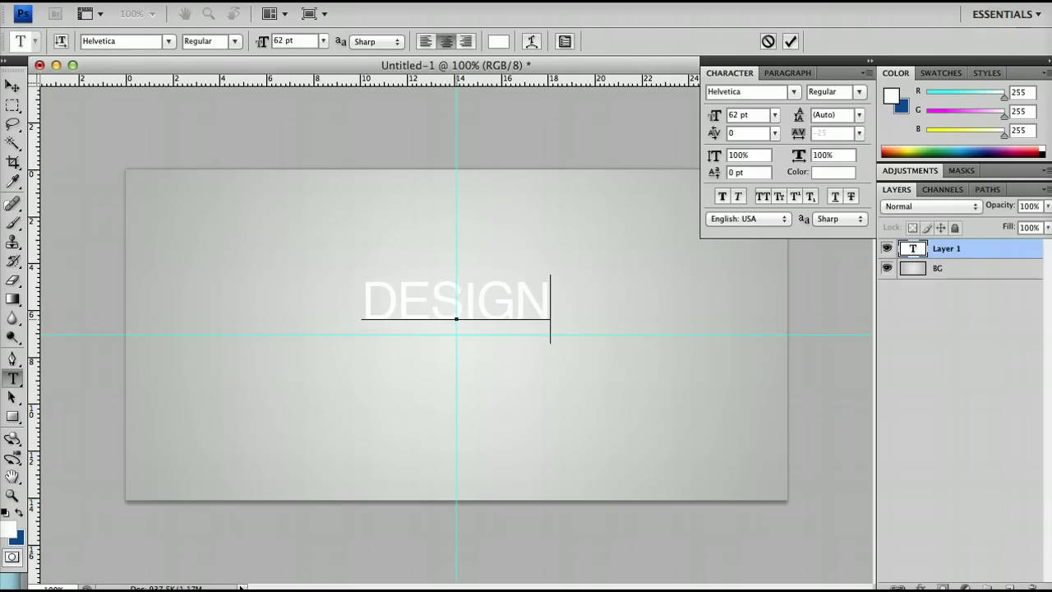
{"action": "type", "text": "SITE"}
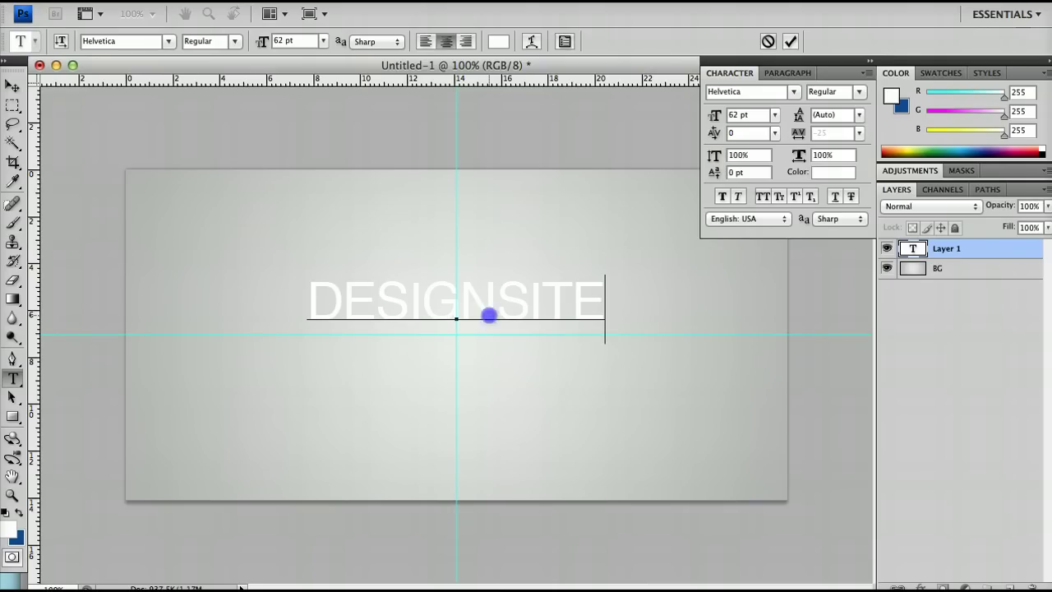
Set the DESIGN letters to Bold.
{"action": "double_click", "coordinate": [489, 314]}
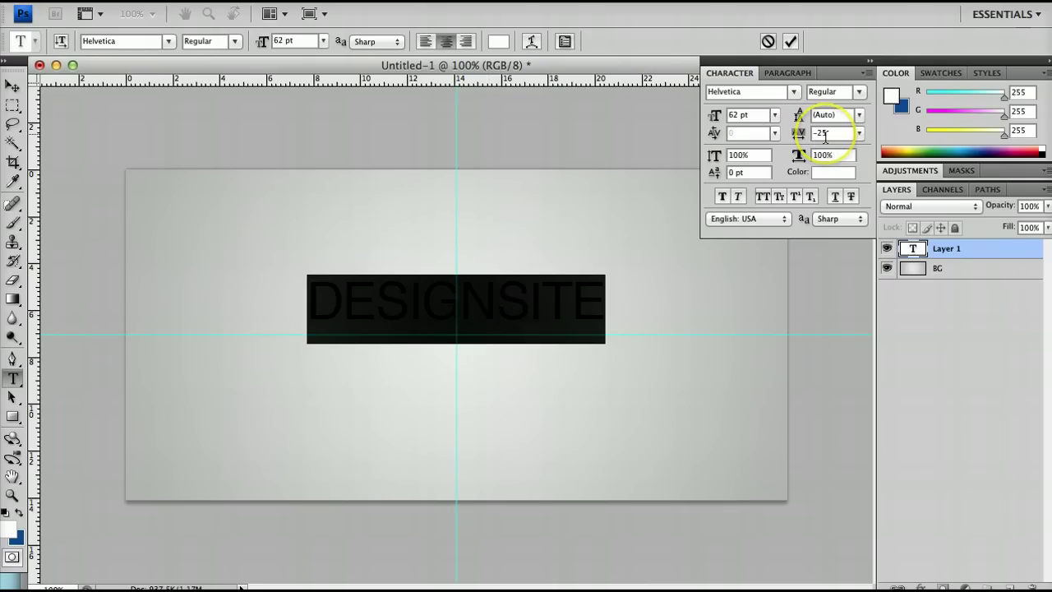
{"action": "left_click", "coordinate": [589, 317]}
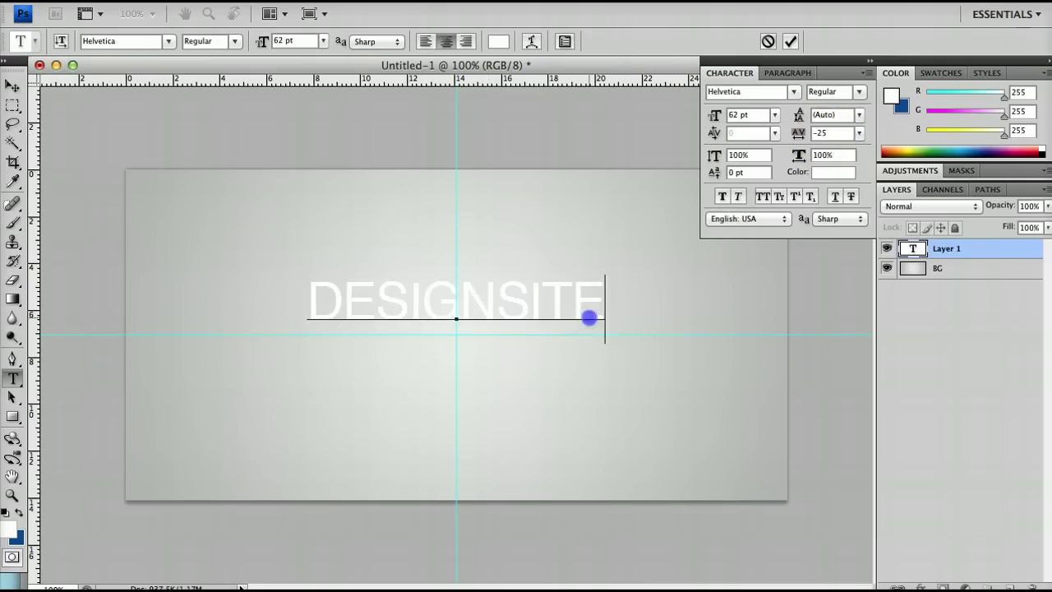
{"action": "left_click_drag", "start_coordinate": [478, 304], "coordinate": [284, 305]}
{"action": "double_click", "coordinate": [496, 305]}
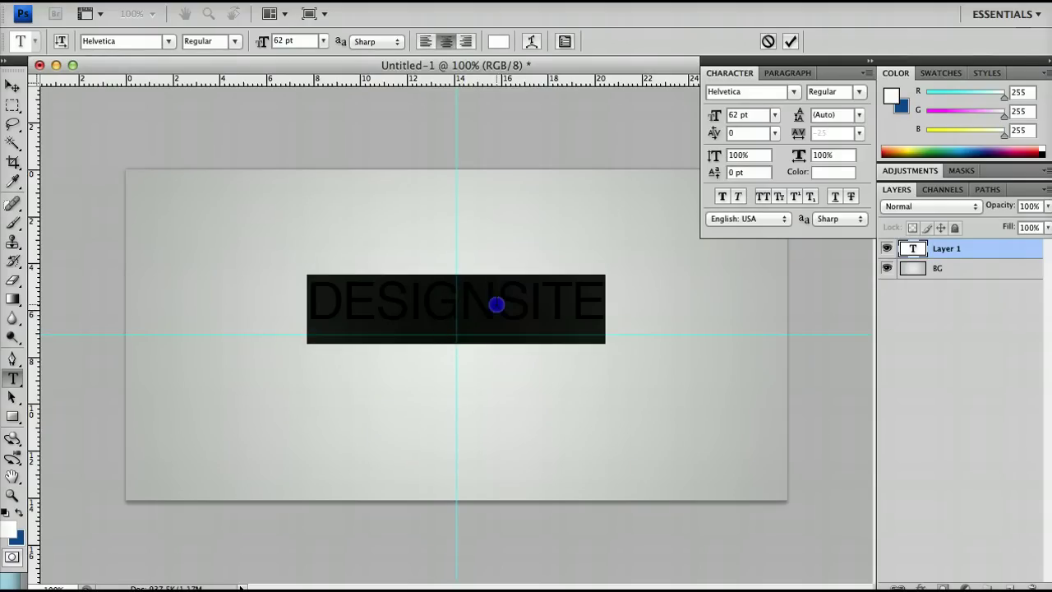
{"action": "left_click", "coordinate": [378, 295]}
{"action": "left_click_drag", "start_coordinate": [313, 297], "coordinate": [493, 305]}
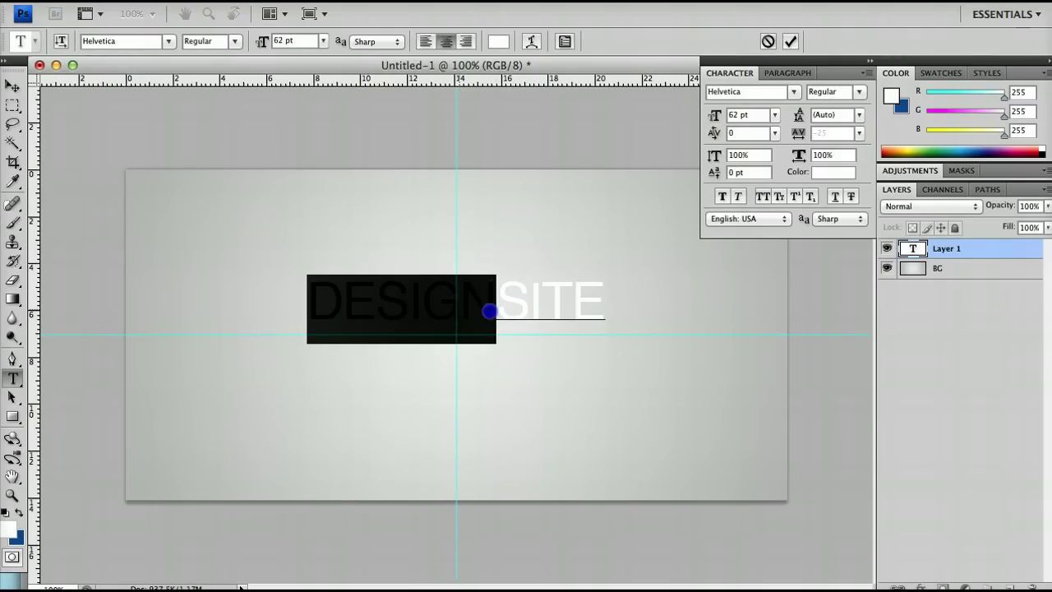
{"action": "left_click", "coordinate": [234, 41]}
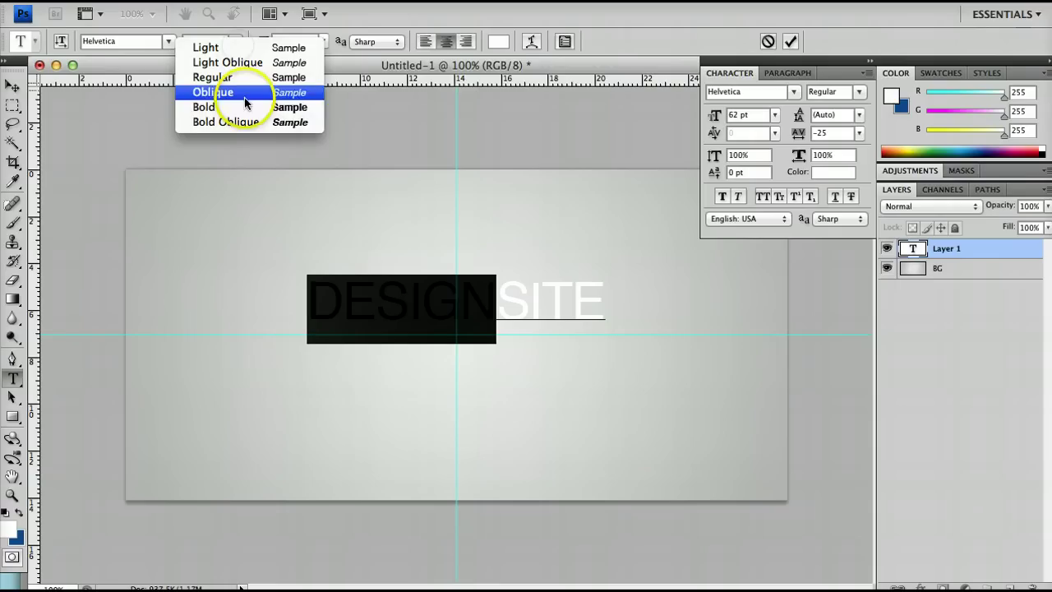
{"action": "left_click", "coordinate": [245, 107]}
{"action": "left_click", "coordinate": [439, 319]}
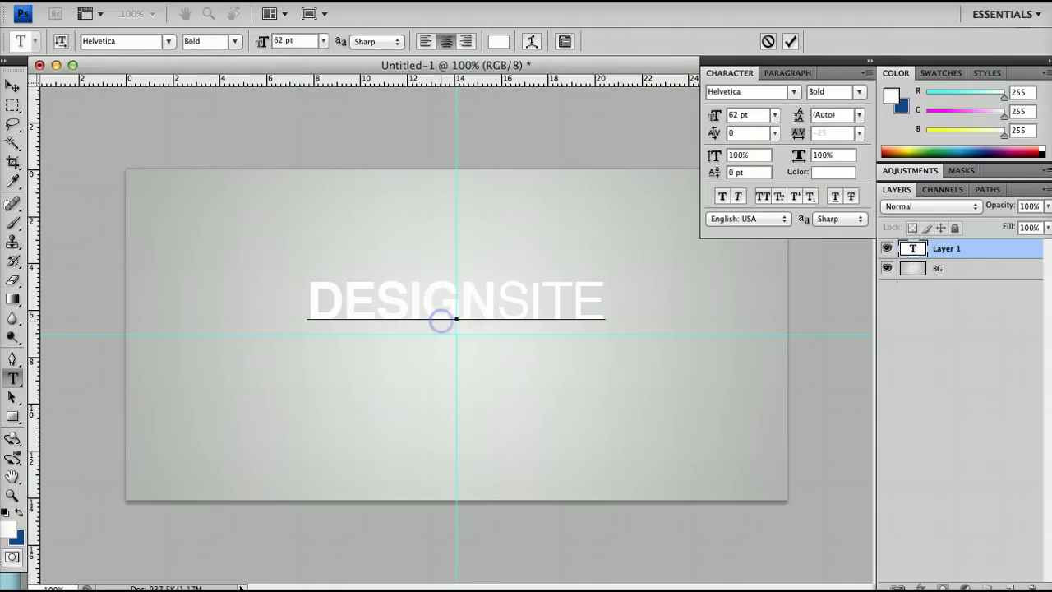
Colour the DESIGN letters bright blue #1376dc.
{"action": "left_click_drag", "start_coordinate": [493, 308], "coordinate": [264, 277]}
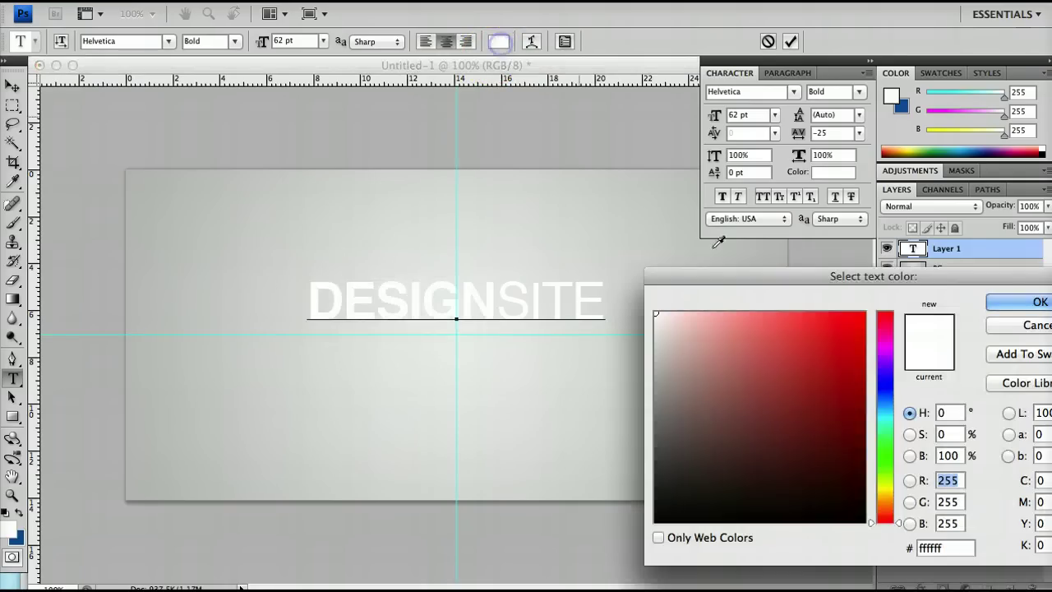
{"action": "left_click", "coordinate": [499, 41]}
{"action": "left_click_drag", "start_coordinate": [895, 464], "coordinate": [881, 398]}
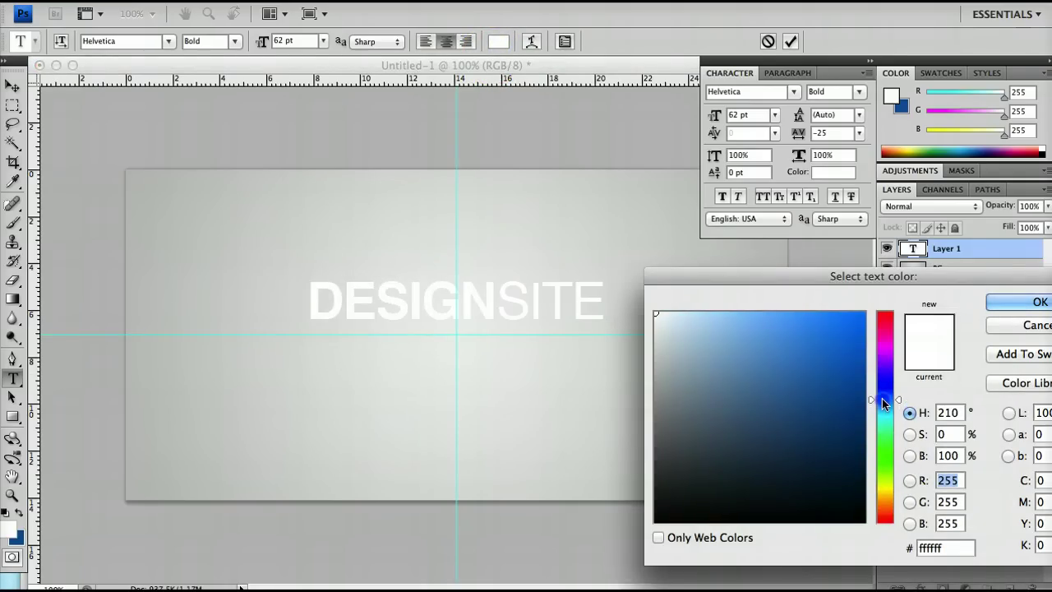
{"action": "left_click", "coordinate": [846, 345]}
{"action": "left_click_drag", "start_coordinate": [846, 345], "coordinate": [847, 340]}
{"action": "key", "text": "Return"}
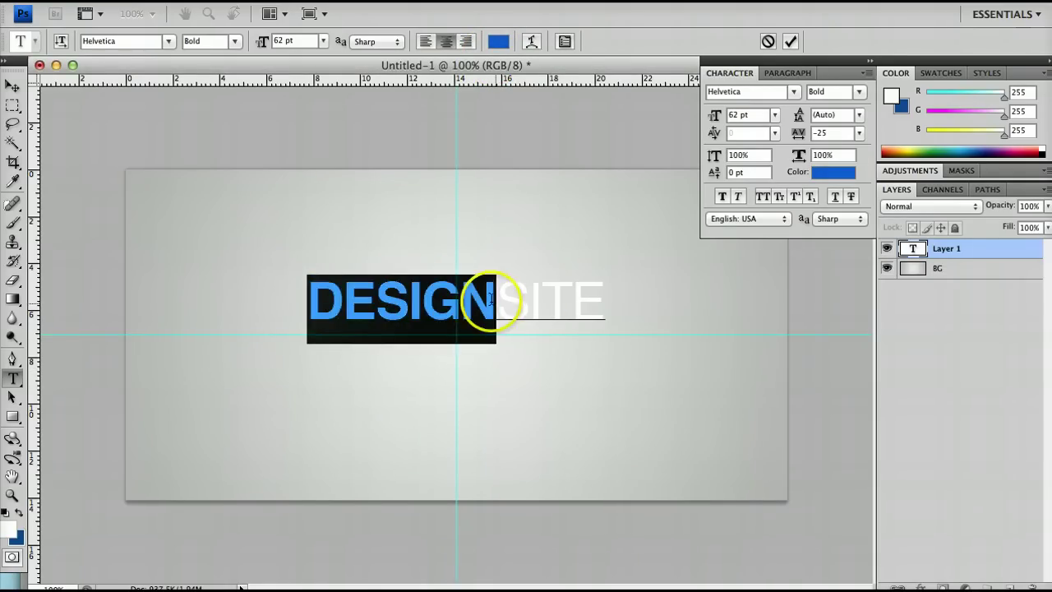
{"action": "left_click", "coordinate": [494, 303]}
Colour SITE dark navy #094179 and commit the DESIGNSITE text layer.
{"action": "left_click_drag", "start_coordinate": [494, 303], "coordinate": [605, 304]}
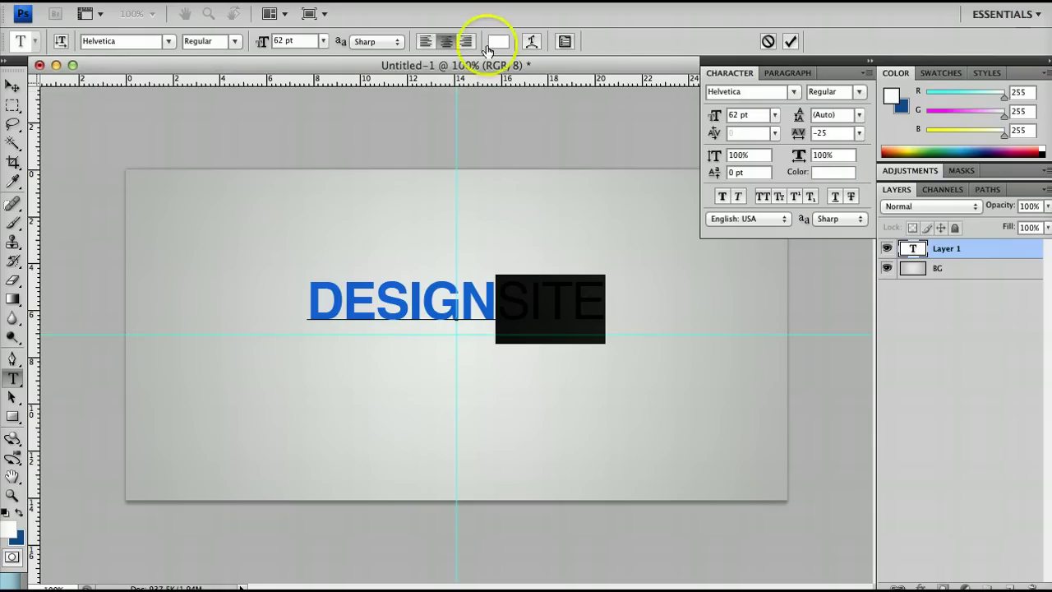
{"action": "left_click", "coordinate": [496, 39]}
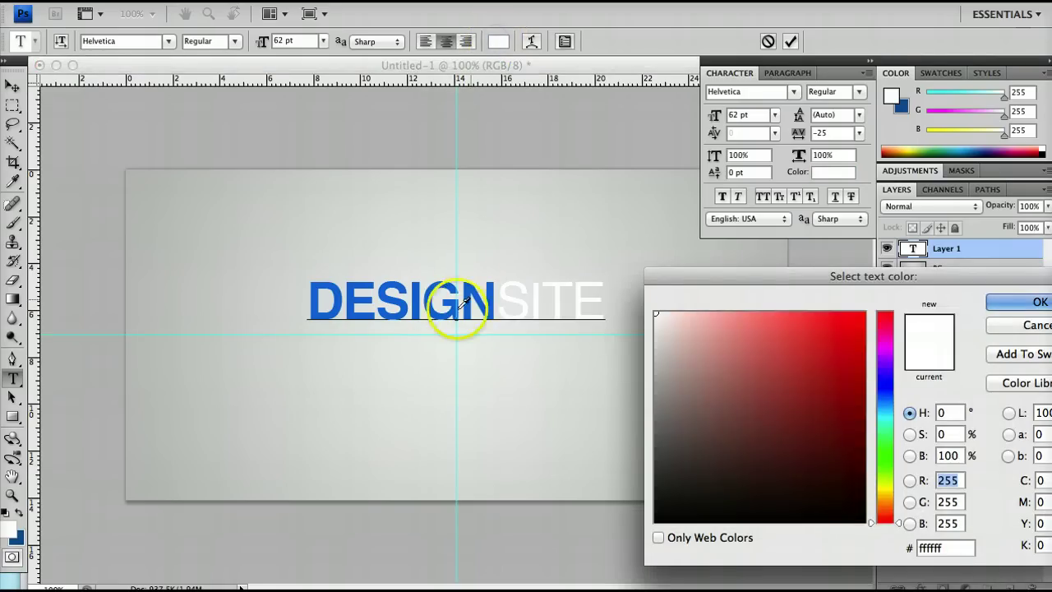
{"action": "left_click", "coordinate": [378, 297]}
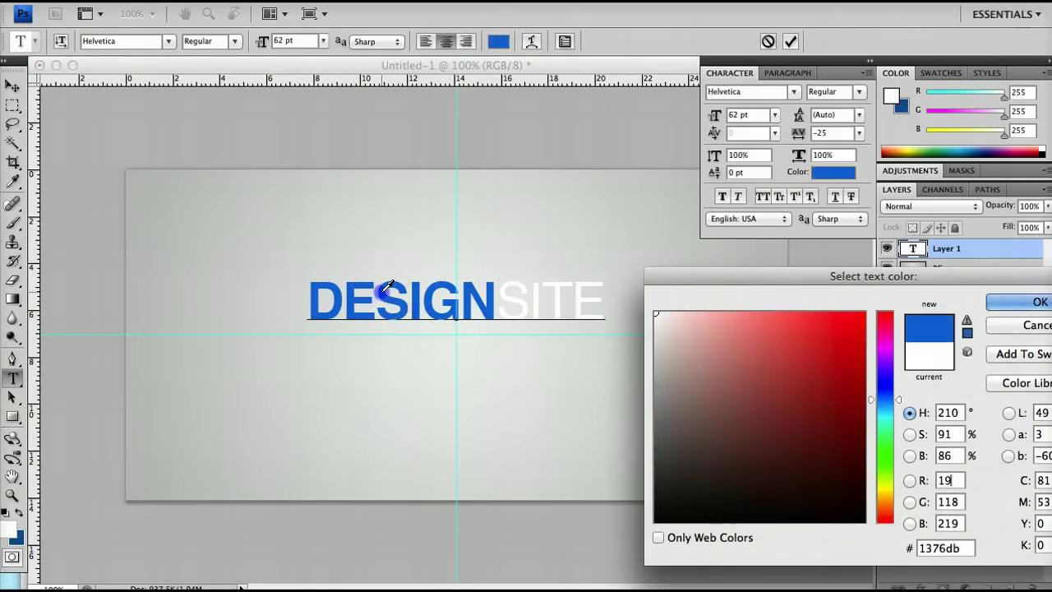
{"action": "left_click_drag", "start_coordinate": [845, 351], "coordinate": [847, 422]}
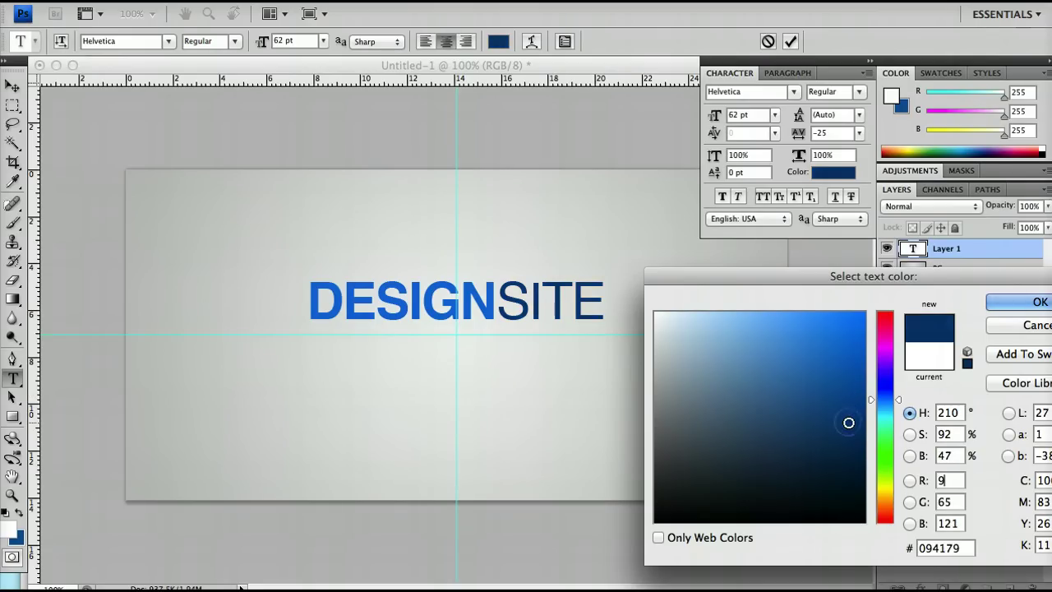
{"action": "key", "text": "Return"}
{"action": "left_click", "coordinate": [466, 329]}
{"action": "key", "text": "ctrl+Return"}
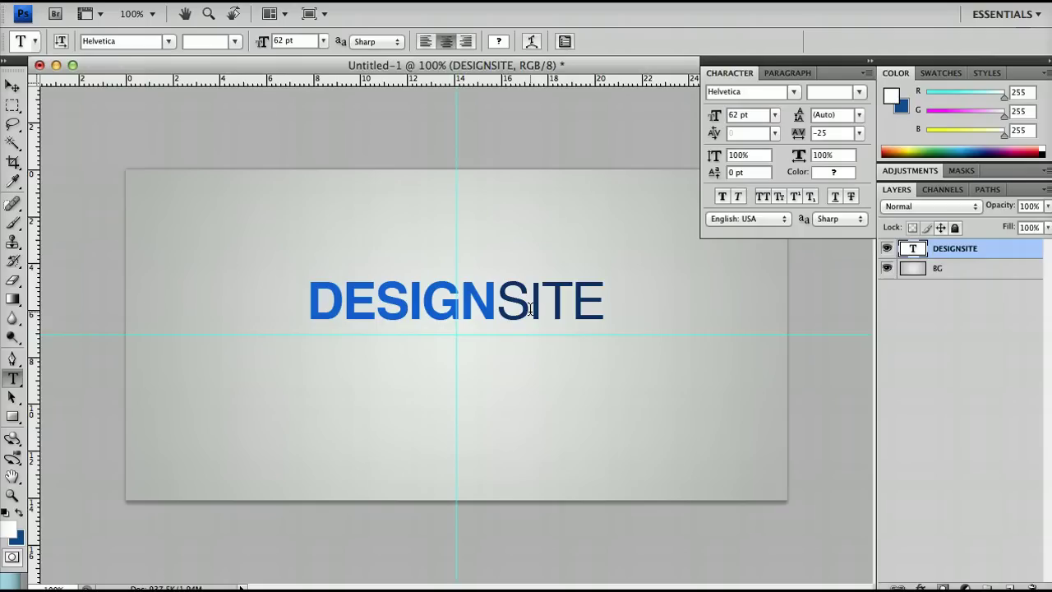
Scale DESIGNSITE up to 122% (75.65 pt), nudge it down and recentre it on the vertical guide.
{"action": "key", "text": "ctrl+t"}
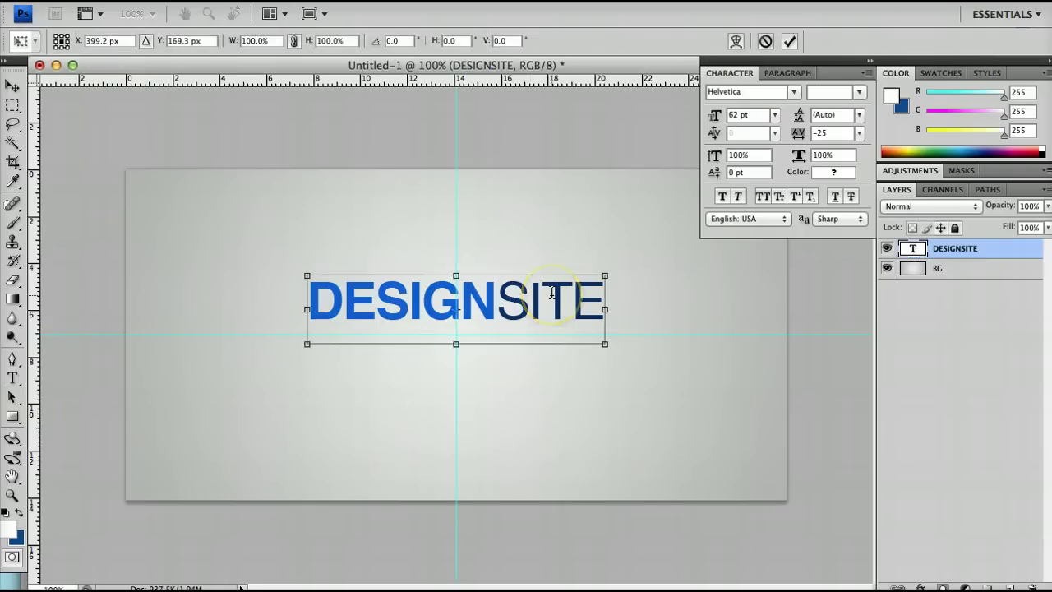
{"action": "left_click", "coordinate": [551, 298]}
{"action": "left_click_drag", "start_coordinate": [549, 303], "coordinate": [549, 315]}
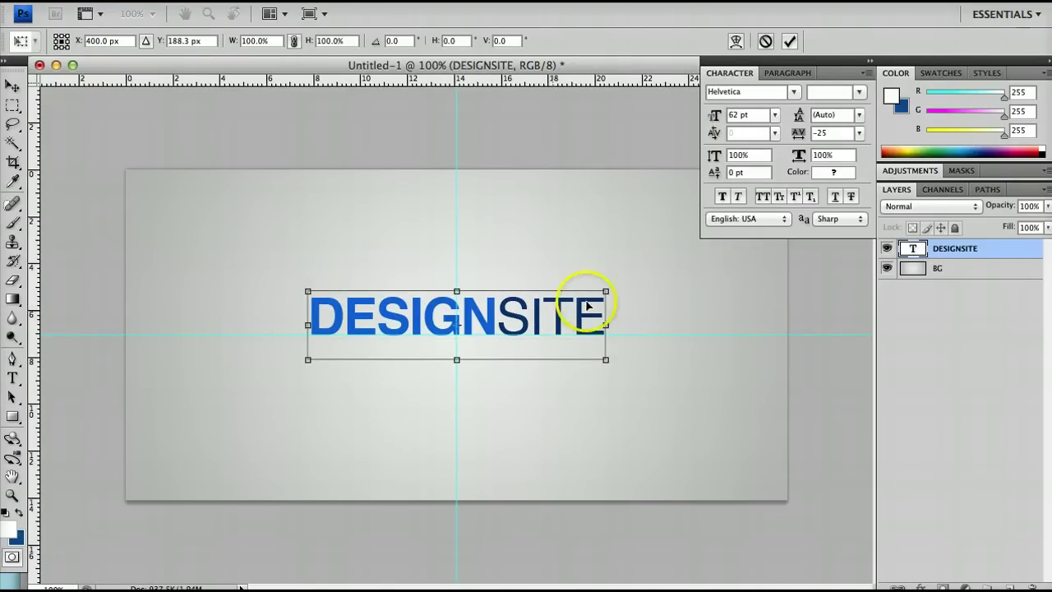
{"action": "left_click_drag", "start_coordinate": [603, 293], "coordinate": [666, 262]}
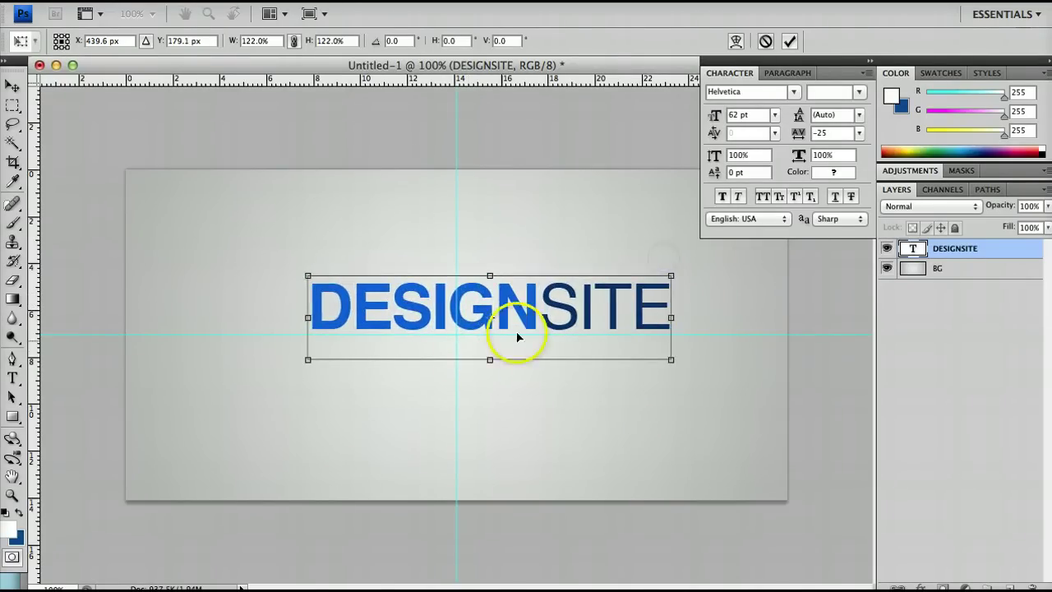
{"action": "left_click_drag", "start_coordinate": [582, 303], "coordinate": [548, 306]}
{"action": "key", "text": "Return"}
{"action": "key", "text": "t"}
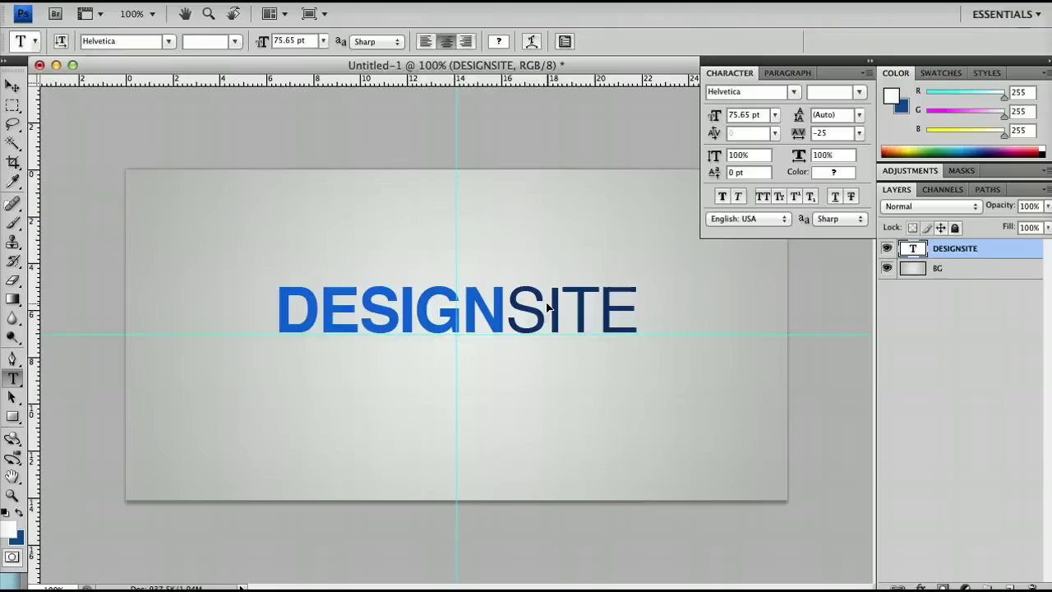
{"action": "left_click", "coordinate": [250, 391]}
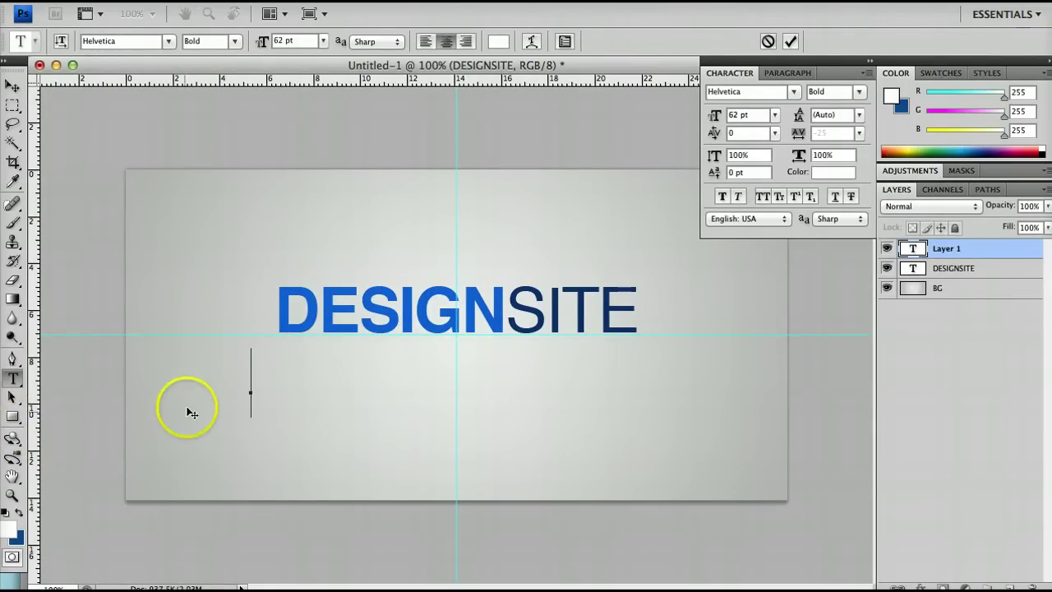
{"action": "left_click", "coordinate": [233, 41]}
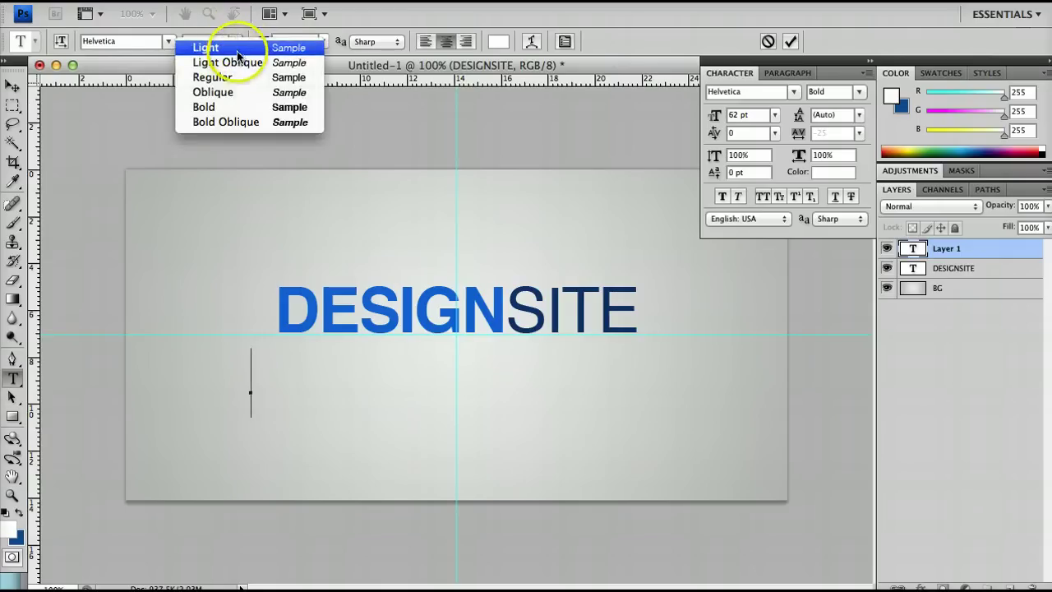
{"action": "left_click", "coordinate": [238, 49]}
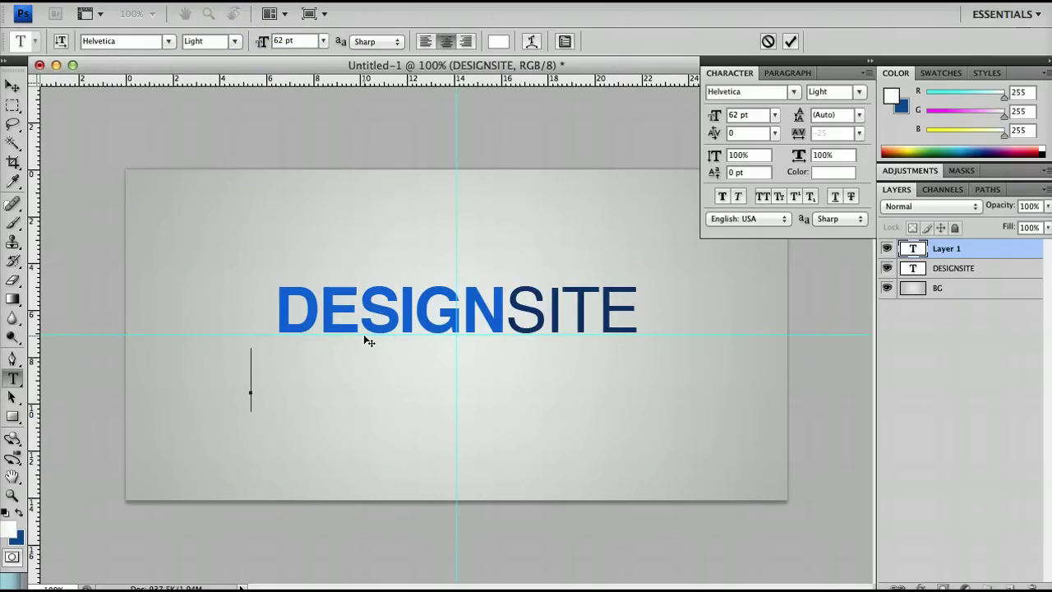
{"action": "type", "text": "www.design"}
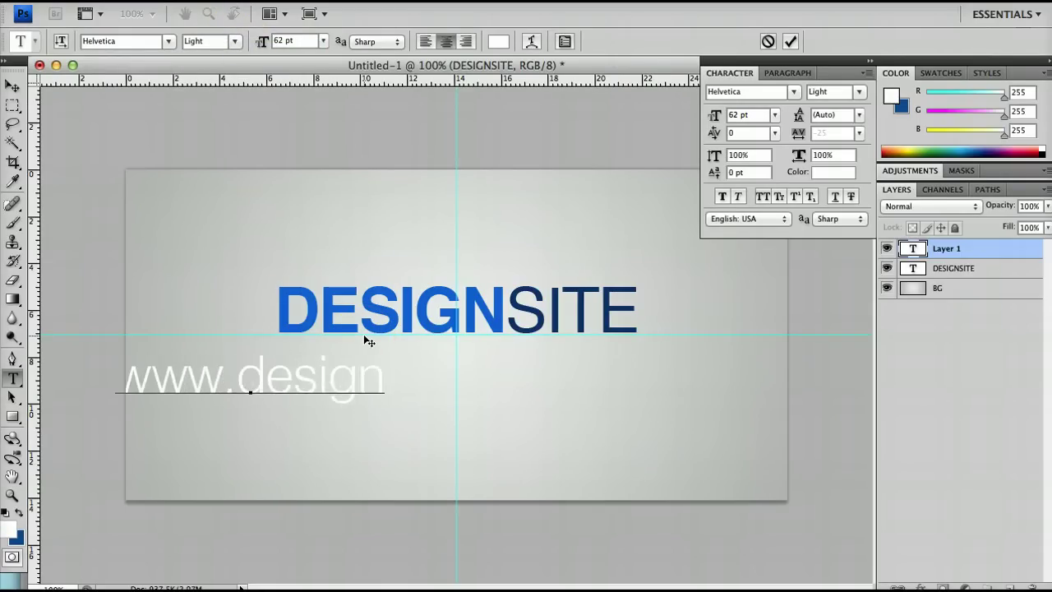
{"action": "type", "text": "site.com"}
{"action": "left_click", "coordinate": [402, 361]}
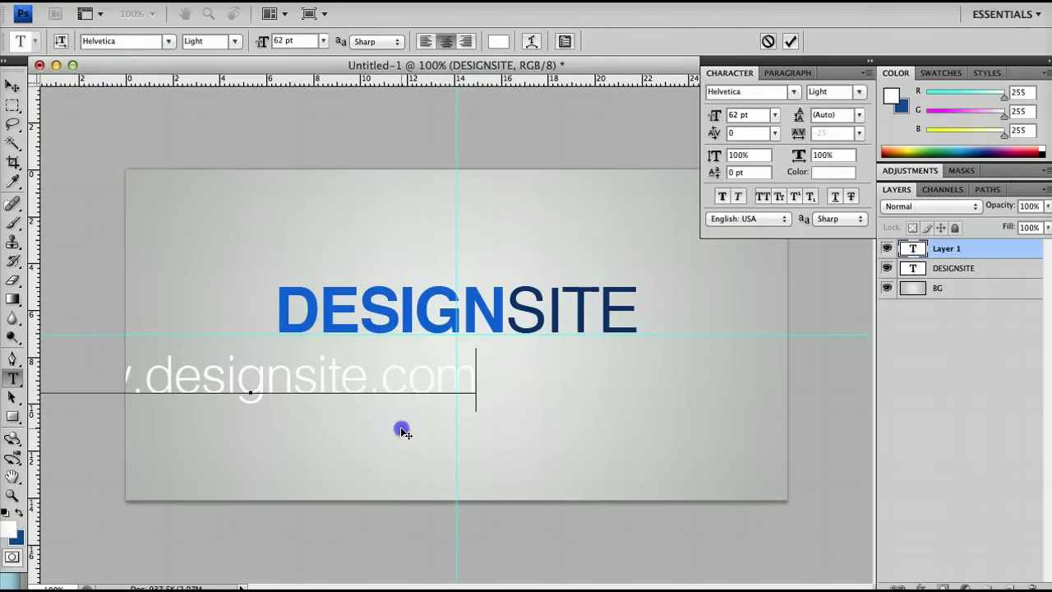
{"action": "left_click_drag", "start_coordinate": [402, 430], "coordinate": [609, 426]}
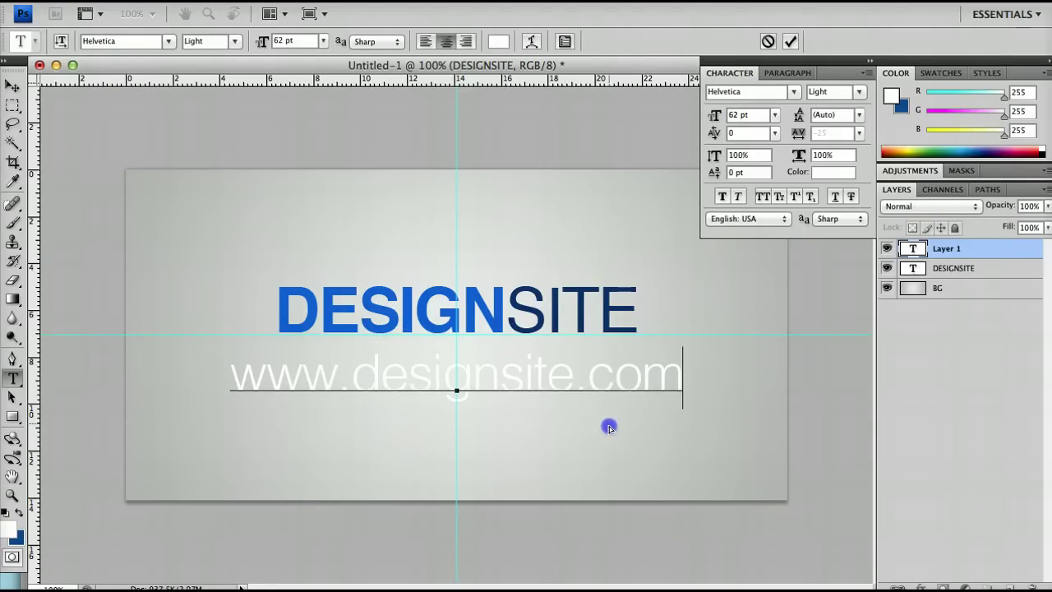
{"action": "triple_click", "coordinate": [537, 398]}
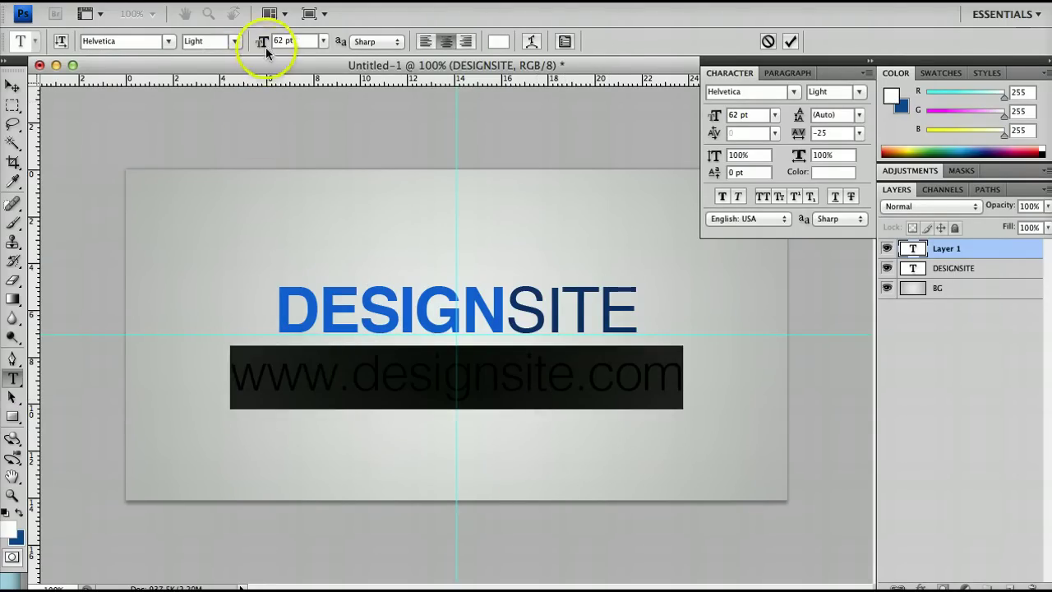
{"action": "left_click_drag", "start_coordinate": [266, 47], "coordinate": [240, 53]}
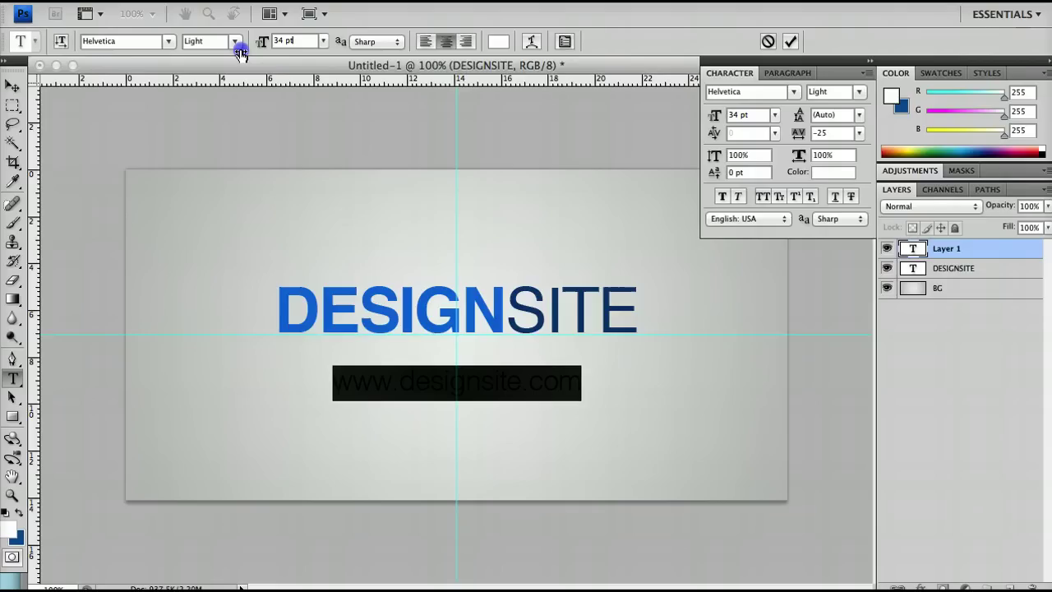
{"action": "left_click", "coordinate": [281, 45]}
{"action": "type", "text": "30"}
{"action": "key", "text": "Return"}
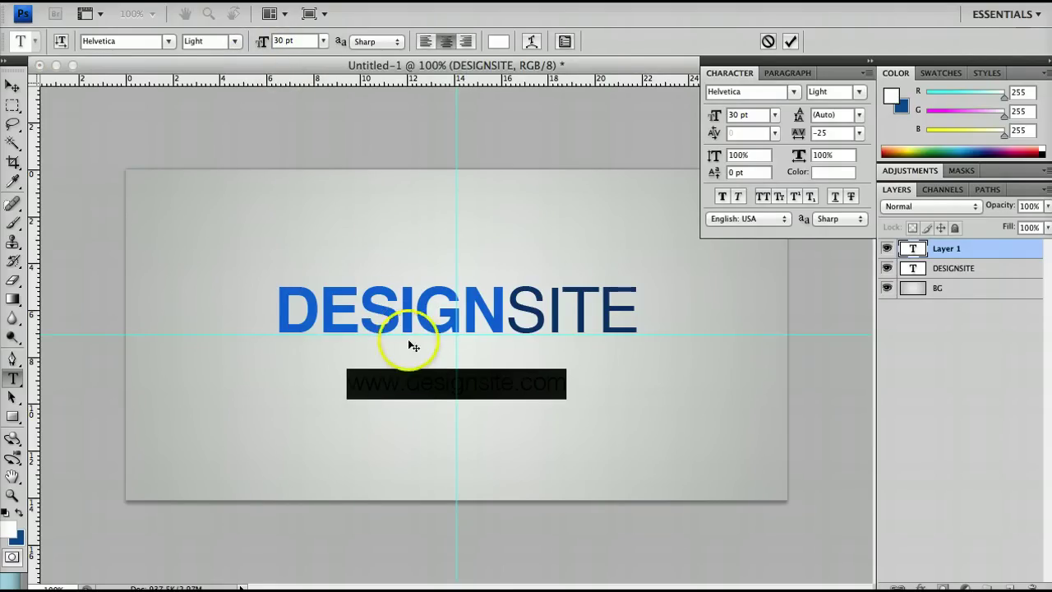
Colour the URL line dark grey #6b6b6b, starting from the background's sampled grey.
{"action": "left_click", "coordinate": [415, 374]}
{"action": "triple_click", "coordinate": [415, 374]}
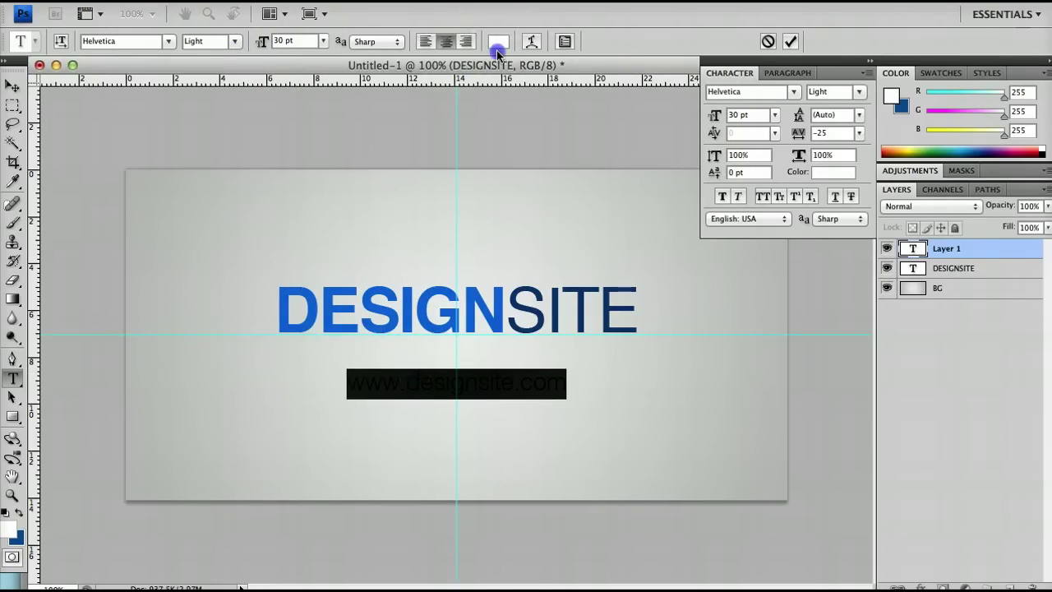
{"action": "left_click", "coordinate": [498, 41]}
{"action": "left_click", "coordinate": [132, 175]}
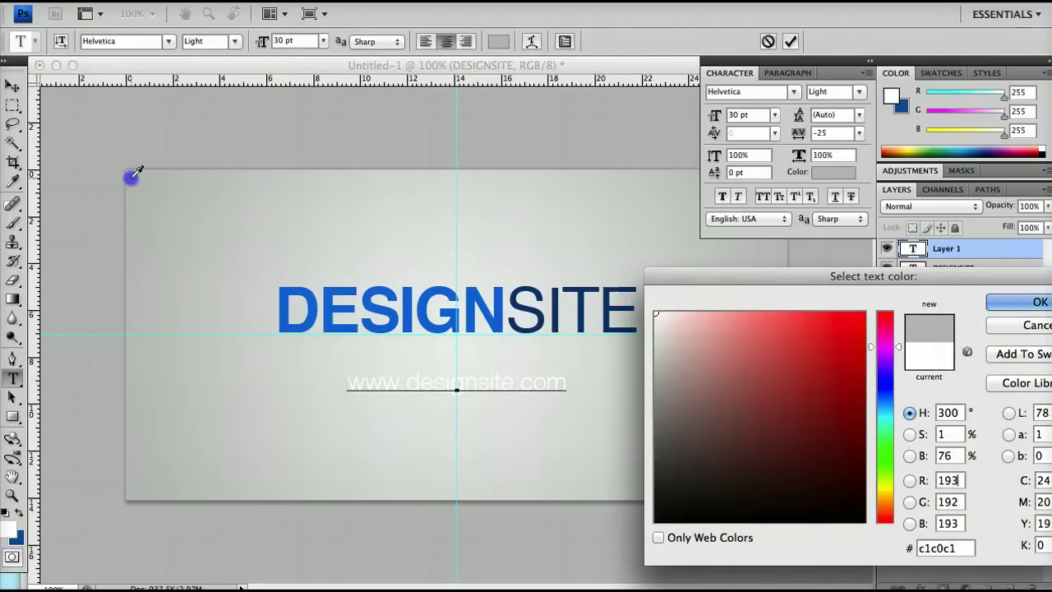
{"action": "mouse_move", "coordinate": [655, 372]}
{"action": "left_mouse_down"}
{"action": "mouse_move", "coordinate": [650, 432]}
{"action": "mouse_move", "coordinate": [641, 418]}
{"action": "left_mouse_up"}
{"action": "key", "text": "Return"}
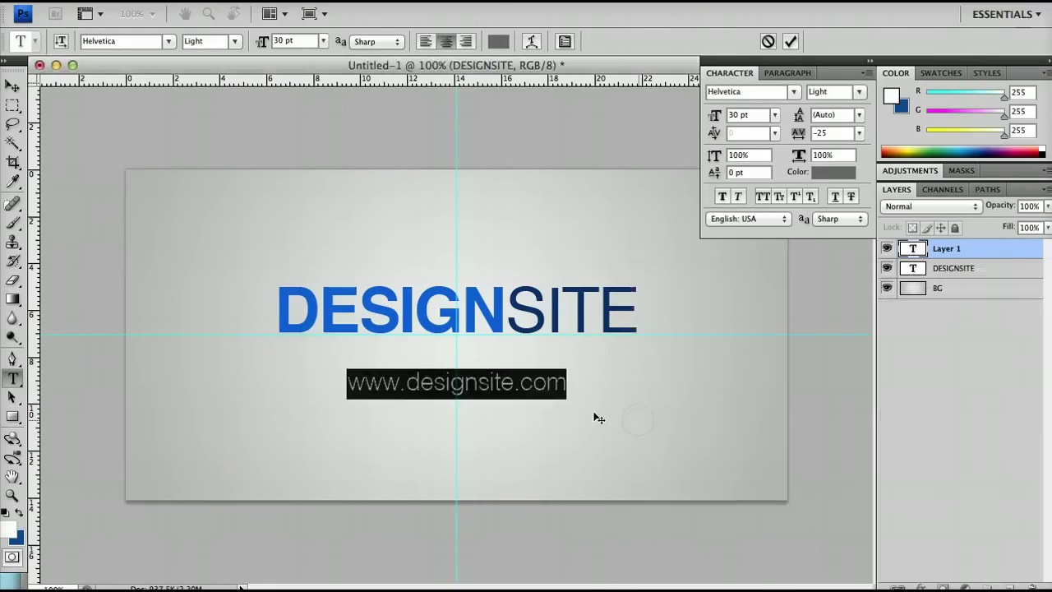
Wrap the URL in tildes and widen its tracking to 135.
{"action": "left_click", "coordinate": [567, 380]}
{"action": "type", "text": "~"}
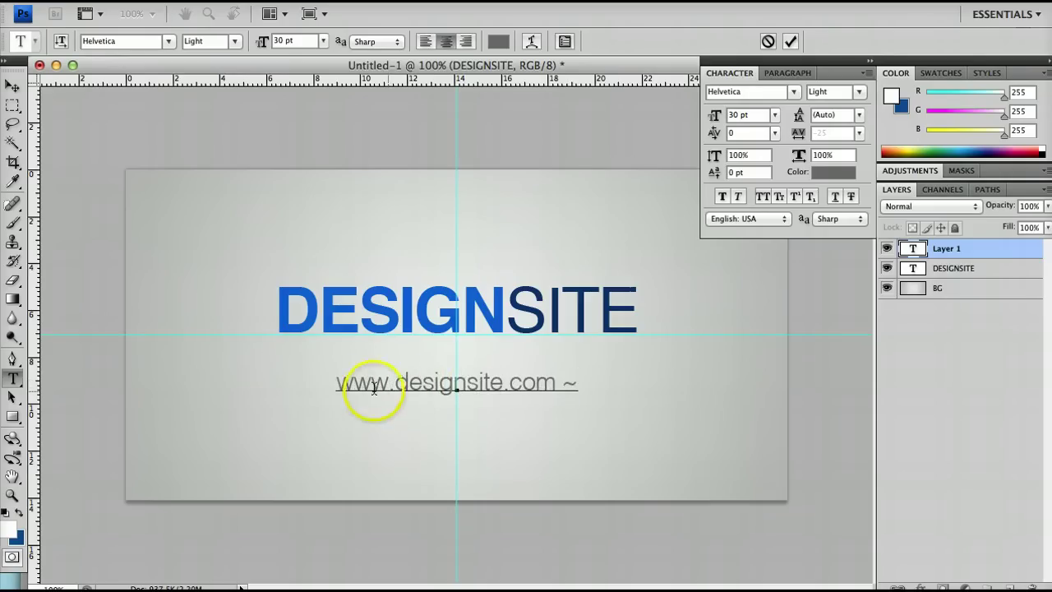
{"action": "left_click", "coordinate": [340, 384]}
{"action": "type", "text": "~"}
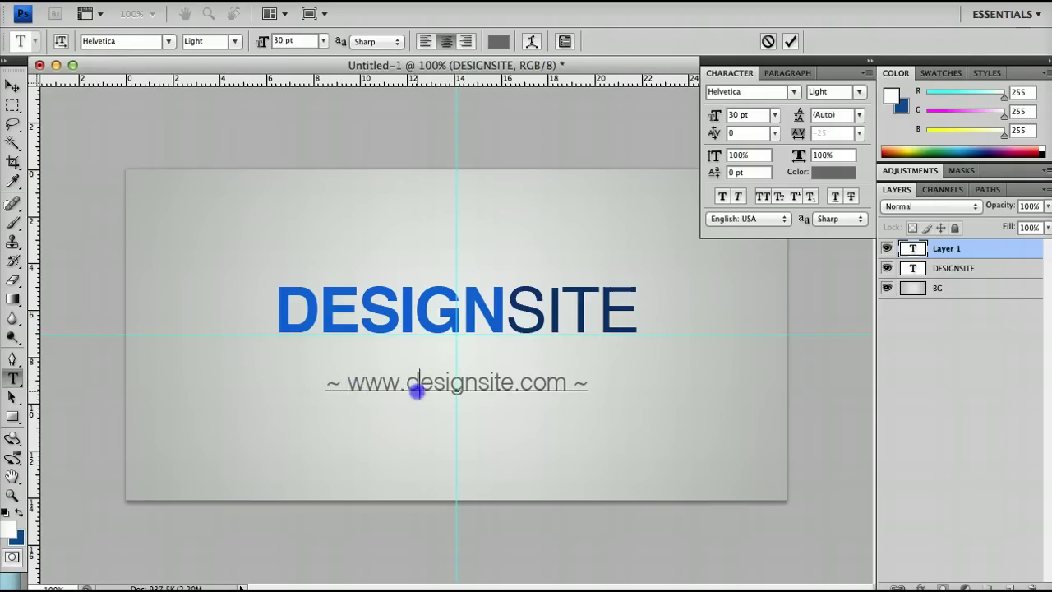
{"action": "triple_click", "coordinate": [413, 393]}
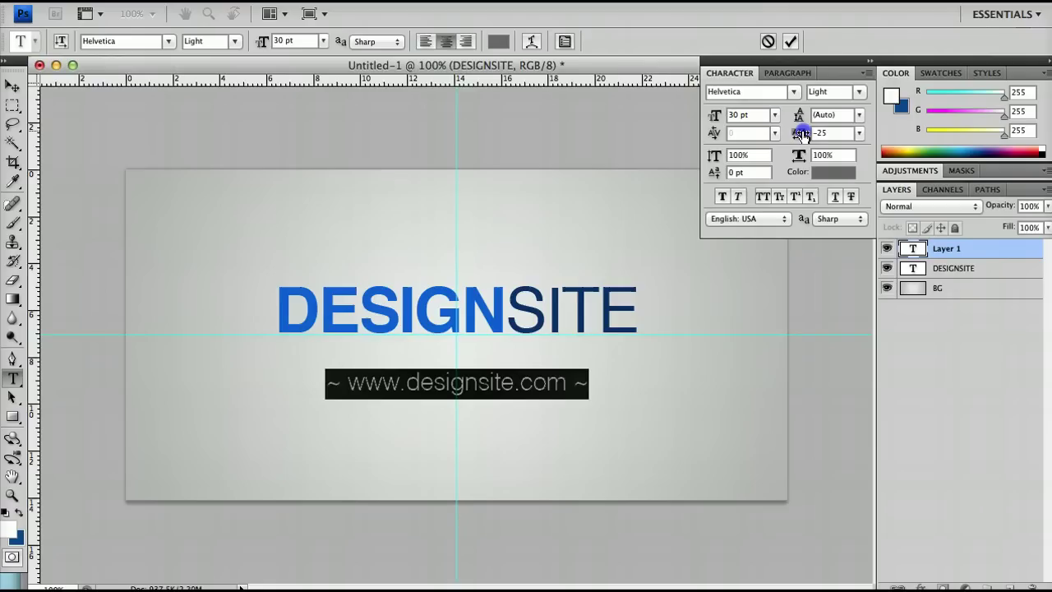
{"action": "left_click_drag", "start_coordinate": [802, 134], "coordinate": [811, 137]}
{"action": "left_click", "coordinate": [620, 380]}
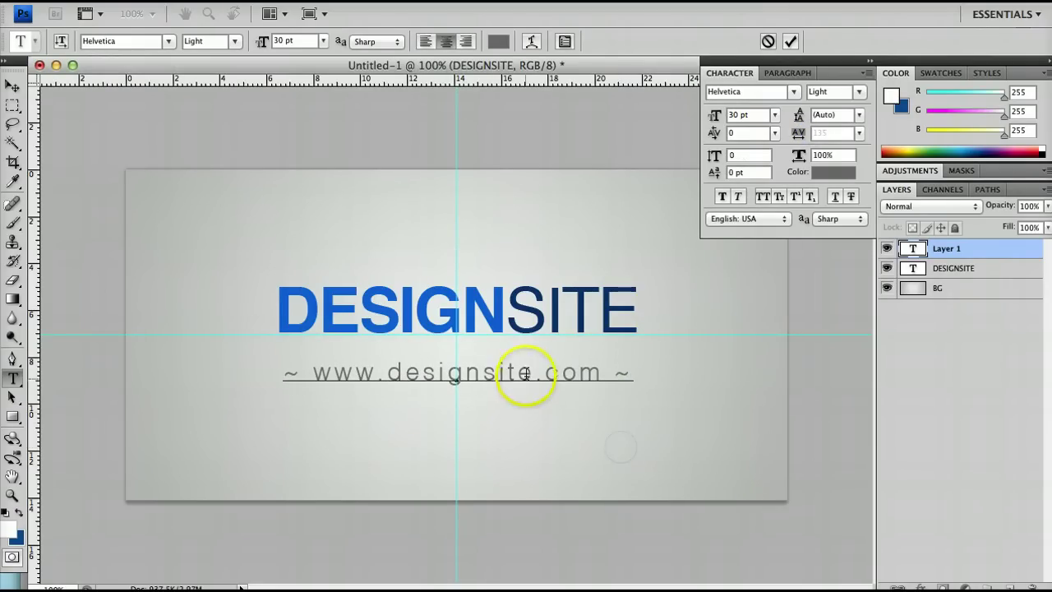
Retype the word designsite in lowercase within the URL.
{"action": "left_click_drag", "start_coordinate": [526, 371], "coordinate": [393, 375]}
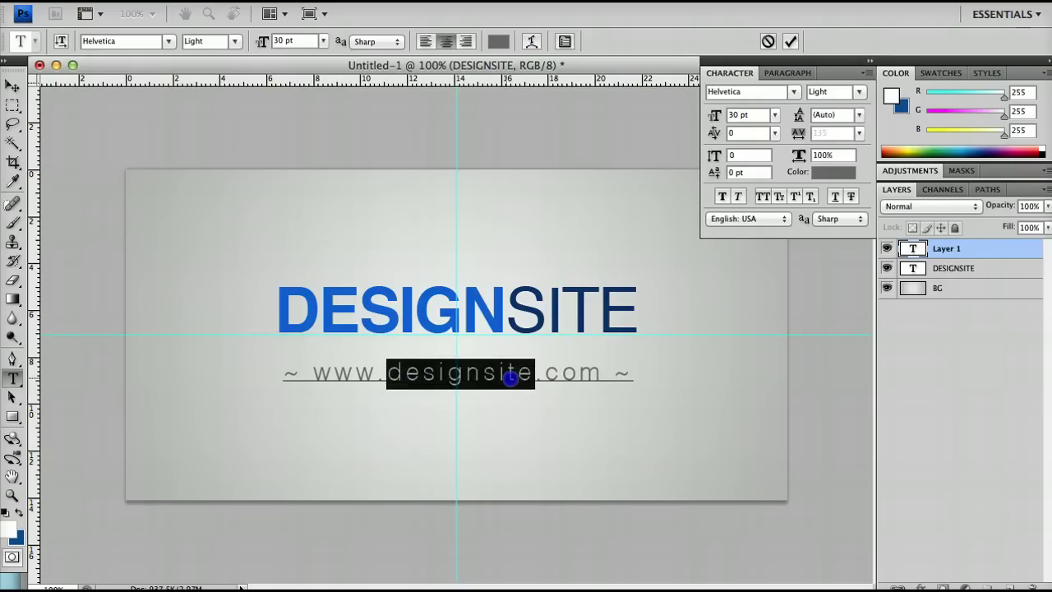
{"action": "type", "text": "DESIGNSI"}
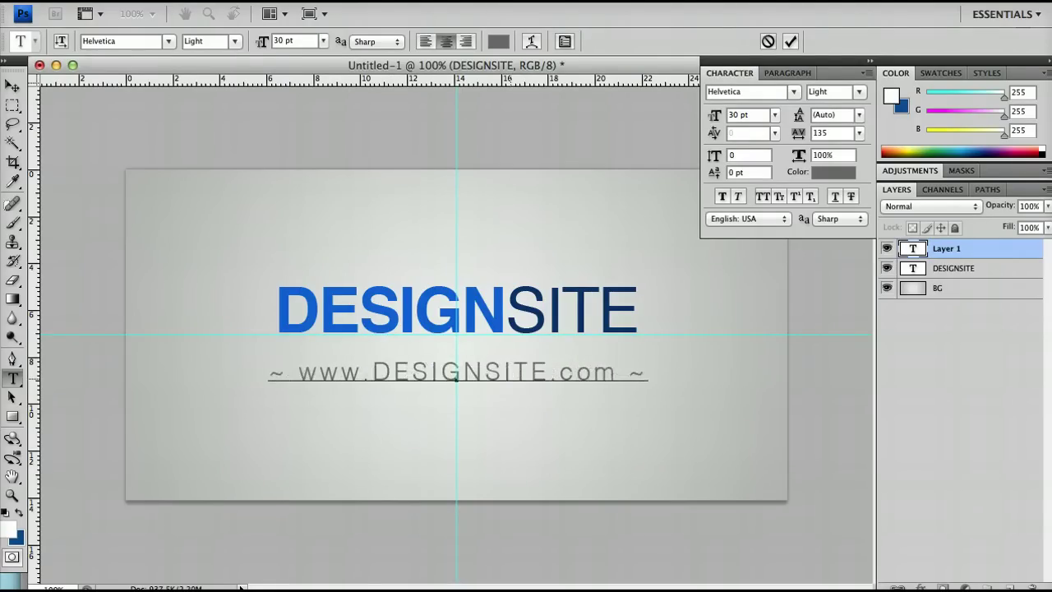
{"action": "key", "text": "BackSpace"}
{"action": "key", "text": "BackSpace"}
{"action": "key", "text": "BackSpace"}
{"action": "key", "text": "BackSpace"}
{"action": "key", "text": "BackSpace"}
{"action": "key", "text": "BackSpace"}
{"action": "key", "text": "BackSpace"}
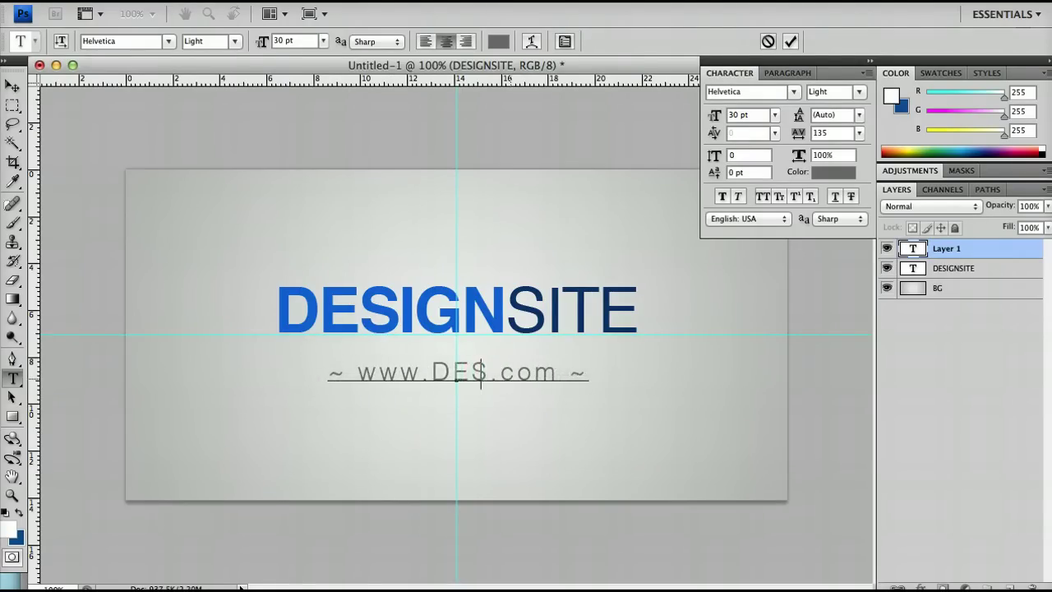
{"action": "key", "text": "BackSpace"}
{"action": "key", "text": "BackSpace"}
{"action": "key", "text": "BackSpace"}
{"action": "type", "text": "design"}
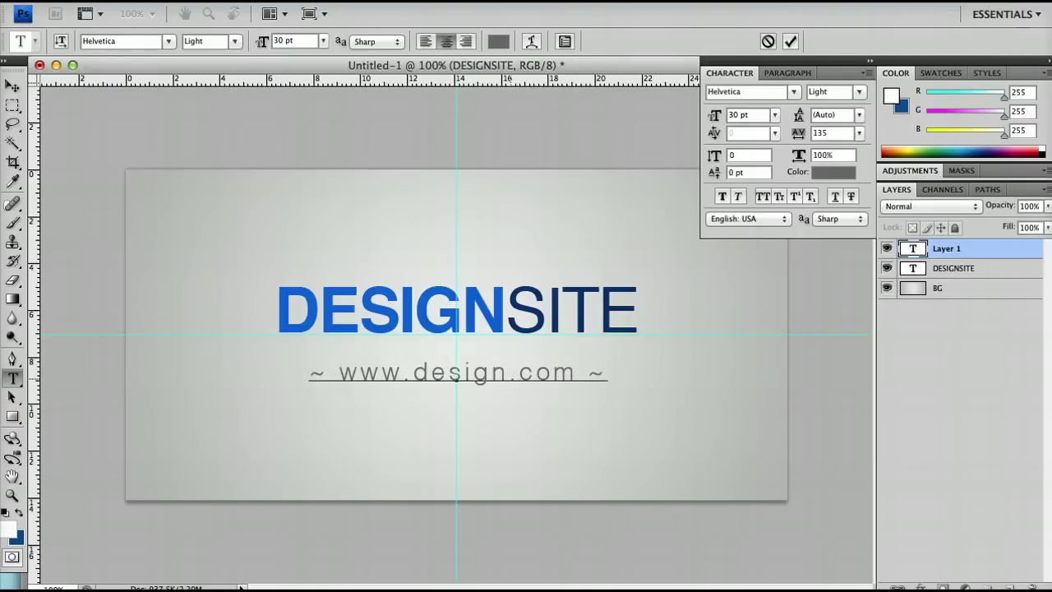
{"action": "type", "text": "site"}
{"action": "key", "text": "super+Return"}
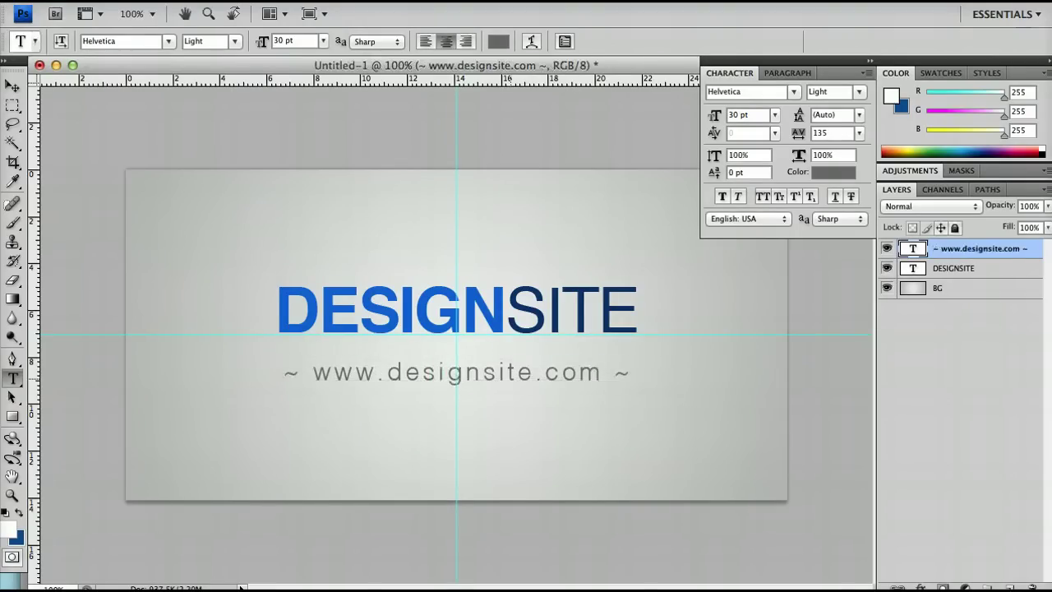
{"action": "left_click", "coordinate": [965, 465]}
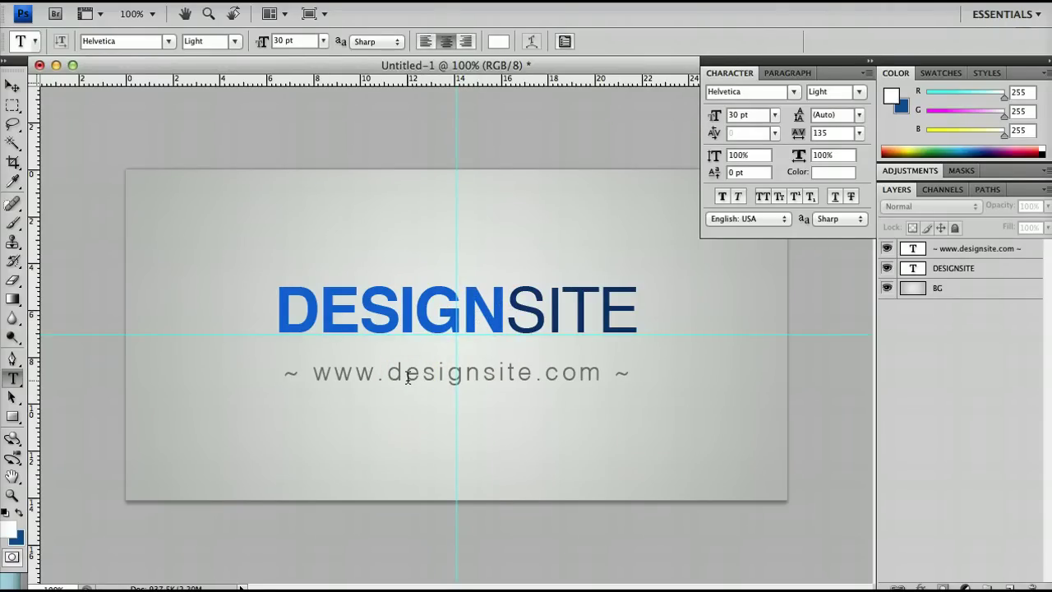
Colour the DESIGN letters of the headline dark orange #db6313.
{"action": "double_click", "coordinate": [465, 378]}
{"action": "left_click", "coordinate": [477, 294]}
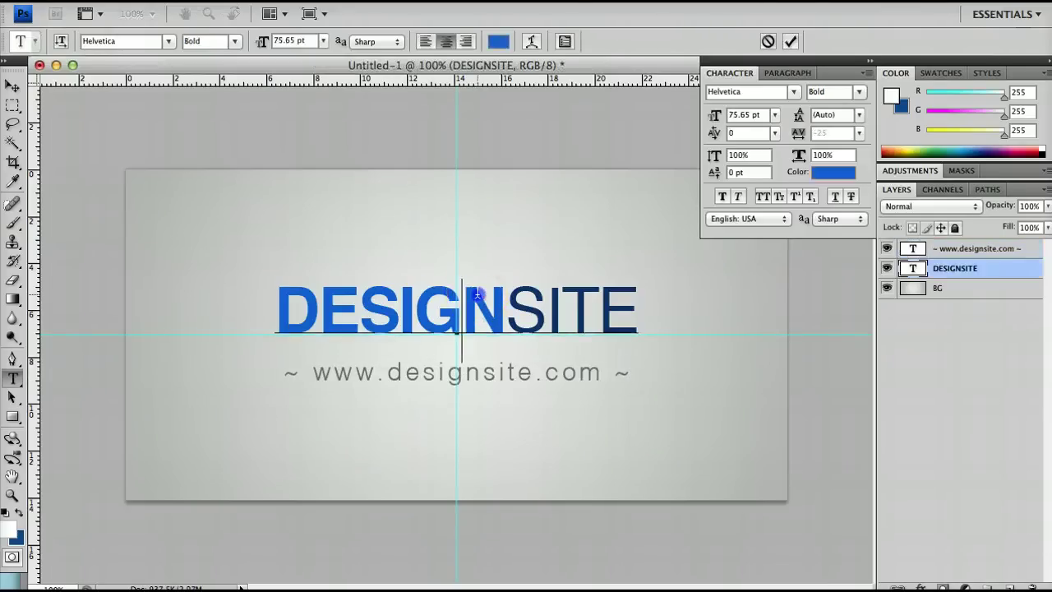
{"action": "key", "text": "ctrl+a"}
{"action": "key", "text": "ctrl+Return"}
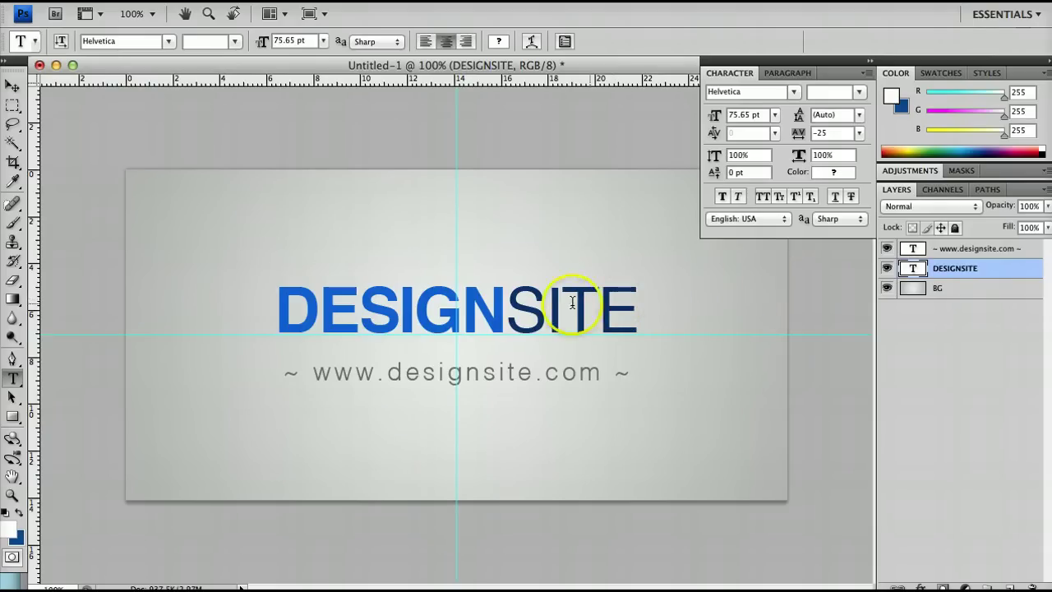
{"action": "left_click_drag", "start_coordinate": [283, 312], "coordinate": [505, 306]}
{"action": "left_click", "coordinate": [499, 41]}
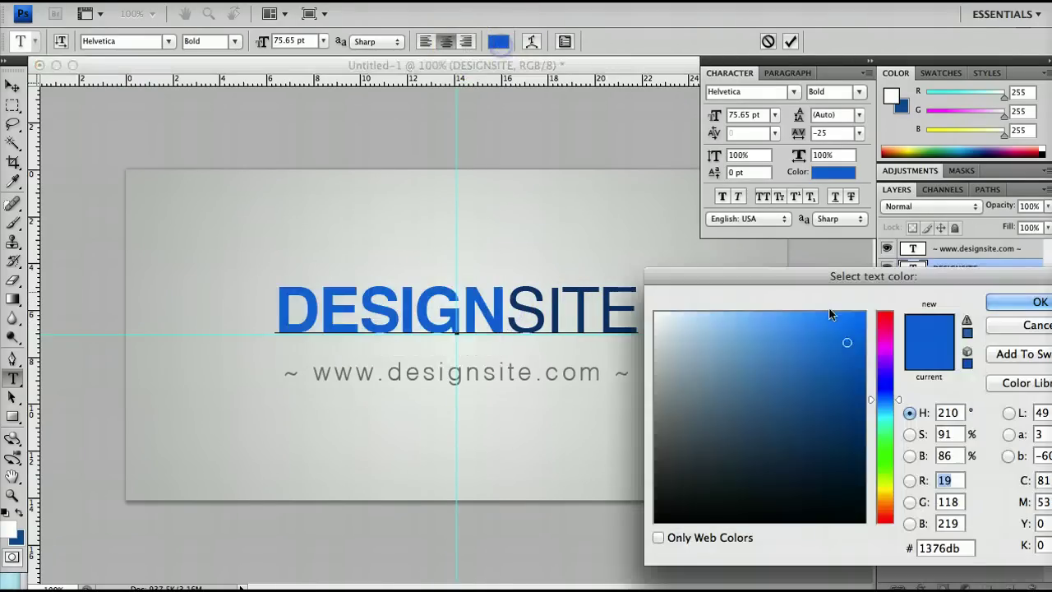
{"action": "left_click_drag", "start_coordinate": [885, 413], "coordinate": [885, 505]}
{"action": "key", "text": "Return"}
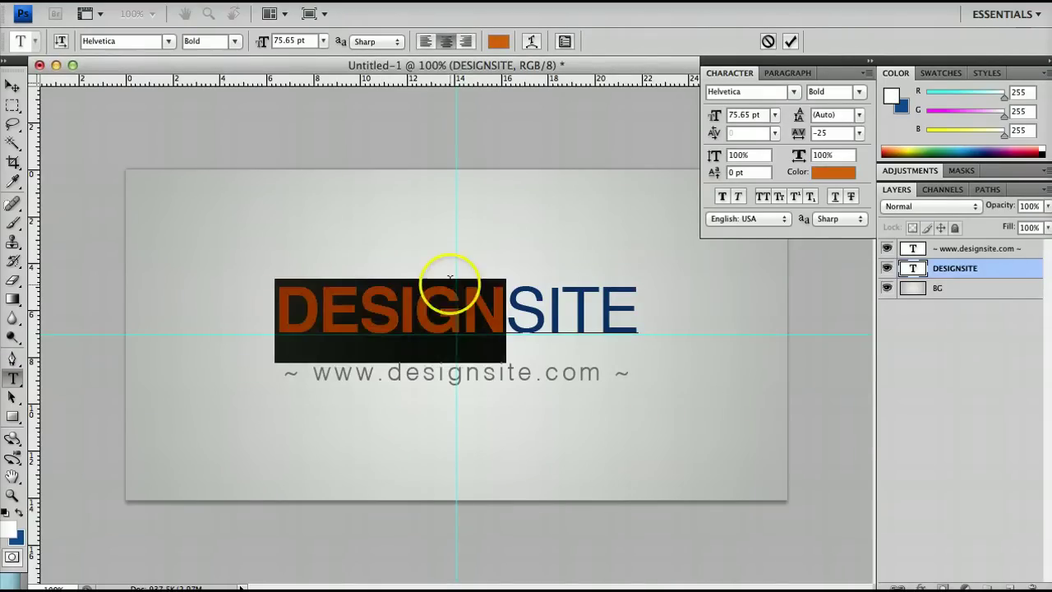
{"action": "left_click", "coordinate": [450, 287]}
Colour SITE a lighter orange #e6ae5d, starting from DESIGN's sampled orange.
{"action": "left_click_drag", "start_coordinate": [503, 311], "coordinate": [645, 312]}
{"action": "left_click", "coordinate": [499, 42]}
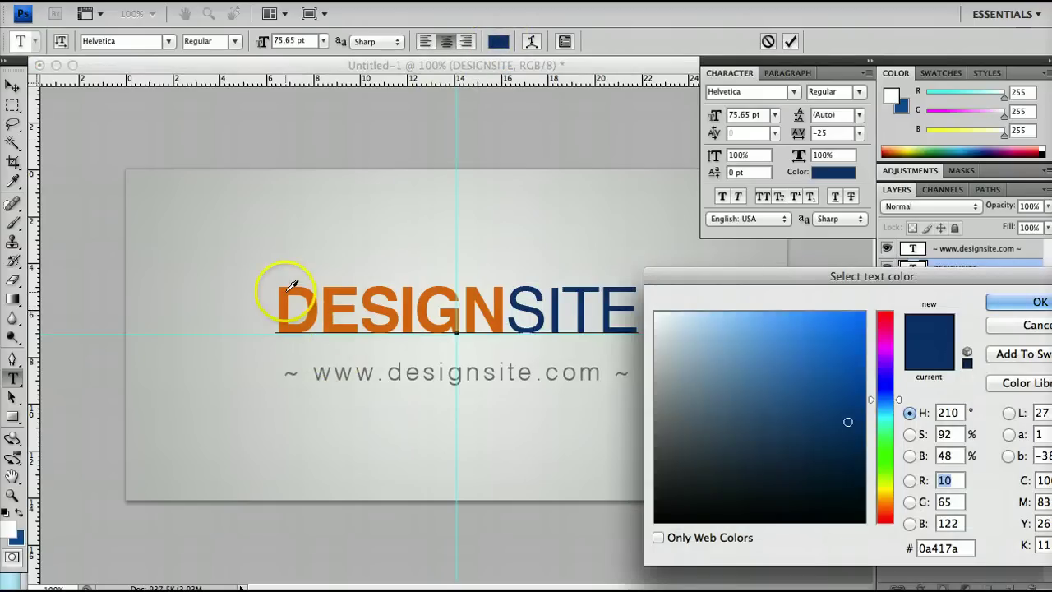
{"action": "left_click", "coordinate": [281, 299]}
{"action": "left_click_drag", "start_coordinate": [812, 369], "coordinate": [852, 411]}
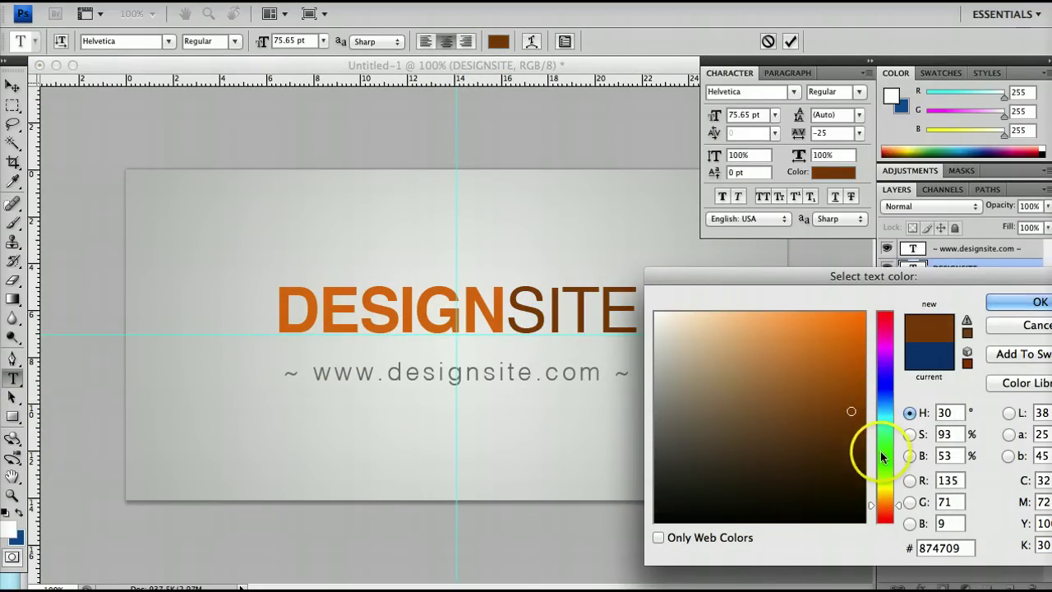
{"action": "left_click_drag", "start_coordinate": [887, 509], "coordinate": [888, 506]}
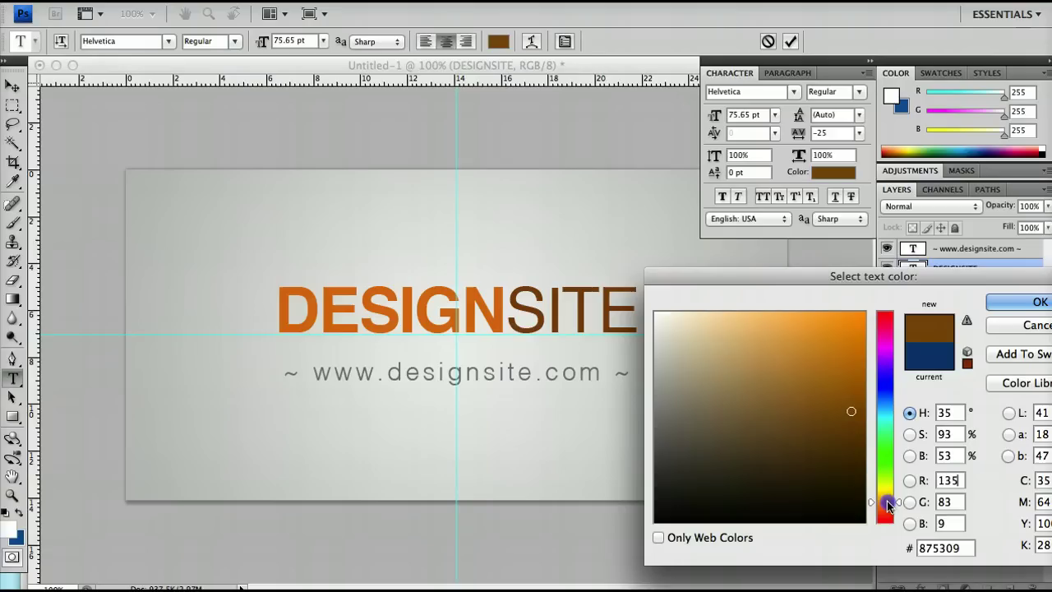
{"action": "mouse_move", "coordinate": [845, 402]}
{"action": "left_mouse_down"}
{"action": "mouse_move", "coordinate": [756, 334]}
{"action": "mouse_move", "coordinate": [780, 332]}
{"action": "left_mouse_up"}
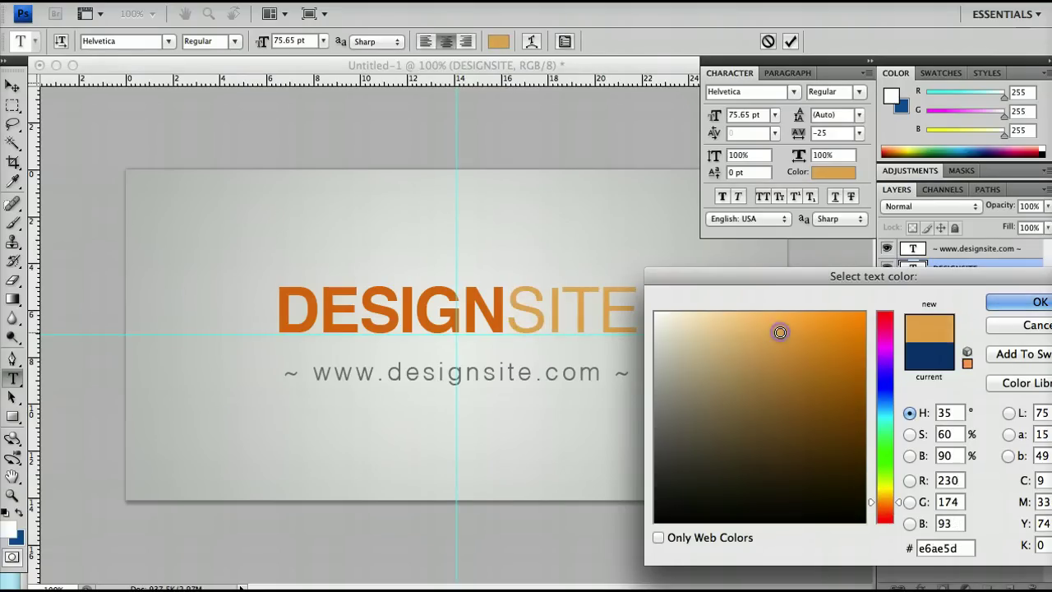
{"action": "key", "text": "Return"}
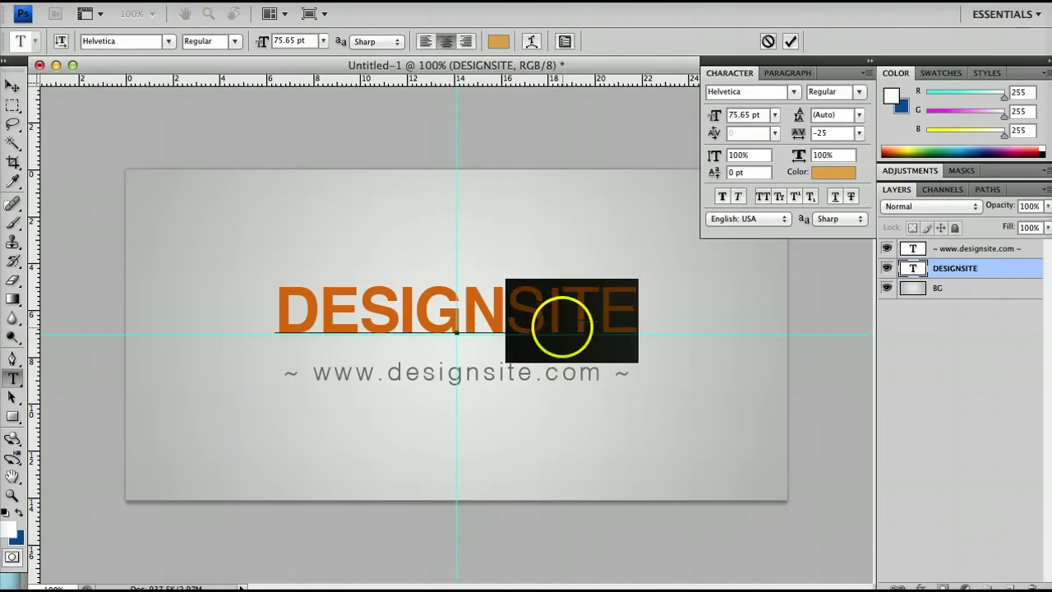
{"action": "left_click", "coordinate": [562, 326]}
{"action": "left_click_drag", "start_coordinate": [506, 308], "coordinate": [639, 317]}
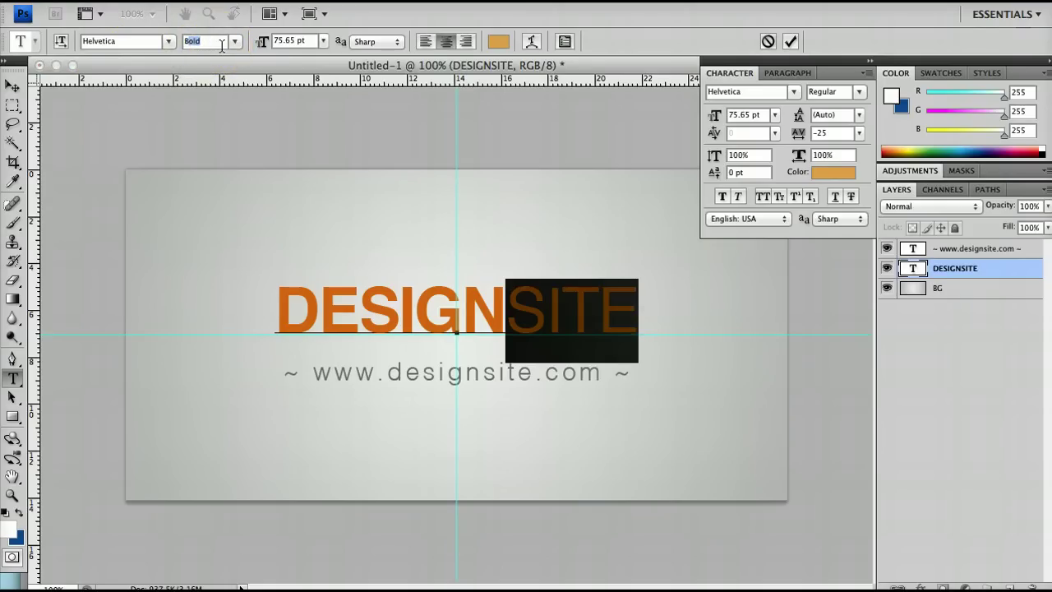
{"action": "left_click", "coordinate": [100, 41]}
{"action": "type", "text": "Bebas Neue"}
{"action": "key", "text": "Return"}
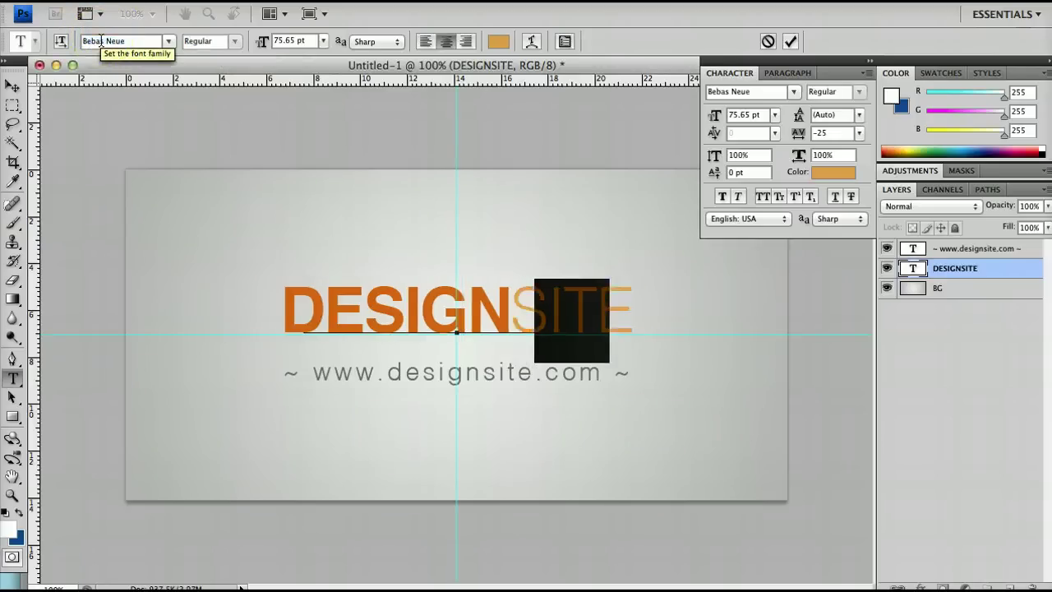
{"action": "left_click", "coordinate": [555, 309]}
{"action": "left_click_drag", "start_coordinate": [556, 308], "coordinate": [592, 314]}
{"action": "key", "text": "super+z"}
{"action": "left_click", "coordinate": [564, 321]}
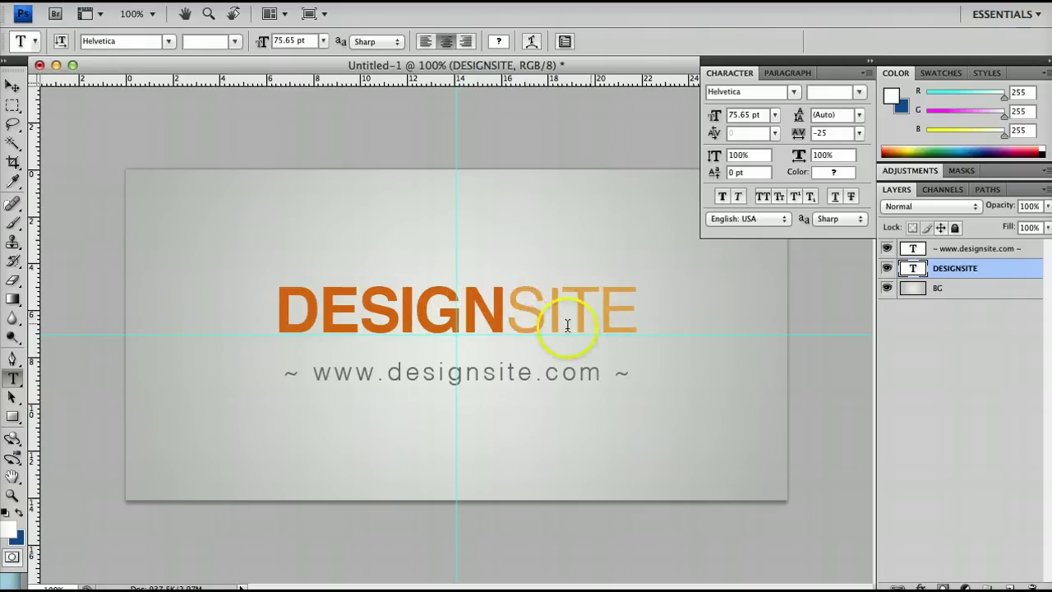
{"action": "left_click_drag", "start_coordinate": [505, 311], "coordinate": [629, 327]}
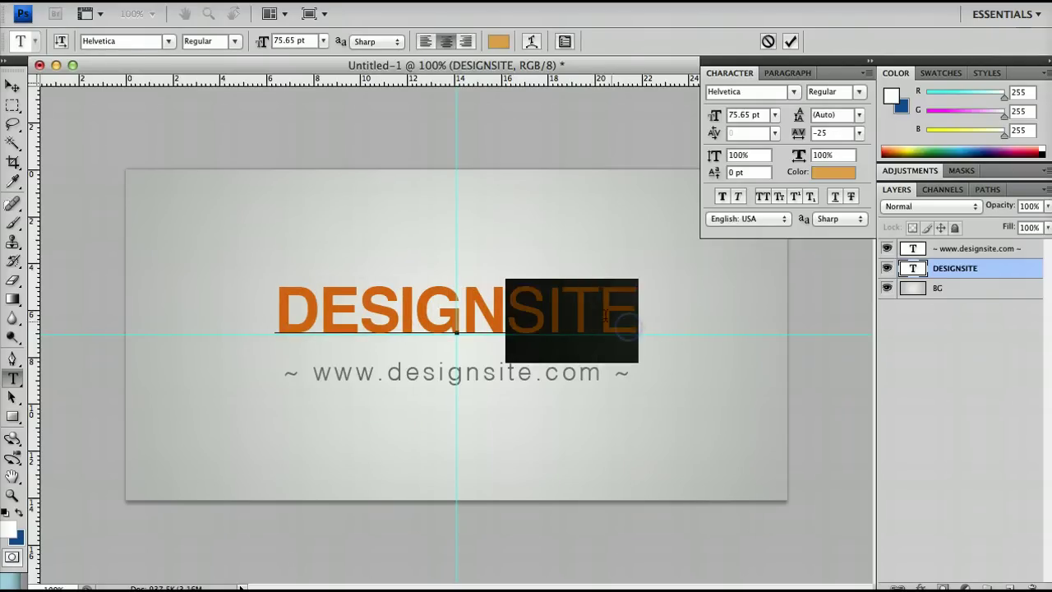
{"action": "left_click", "coordinate": [599, 321]}
{"action": "key", "text": "super+Return"}
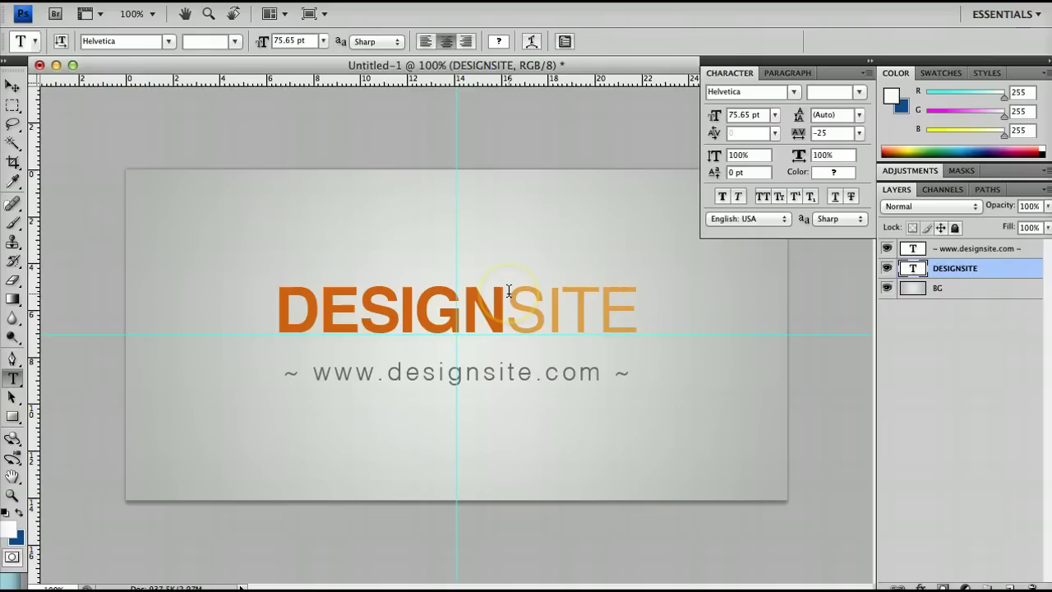
{"action": "left_click", "coordinate": [918, 345]}
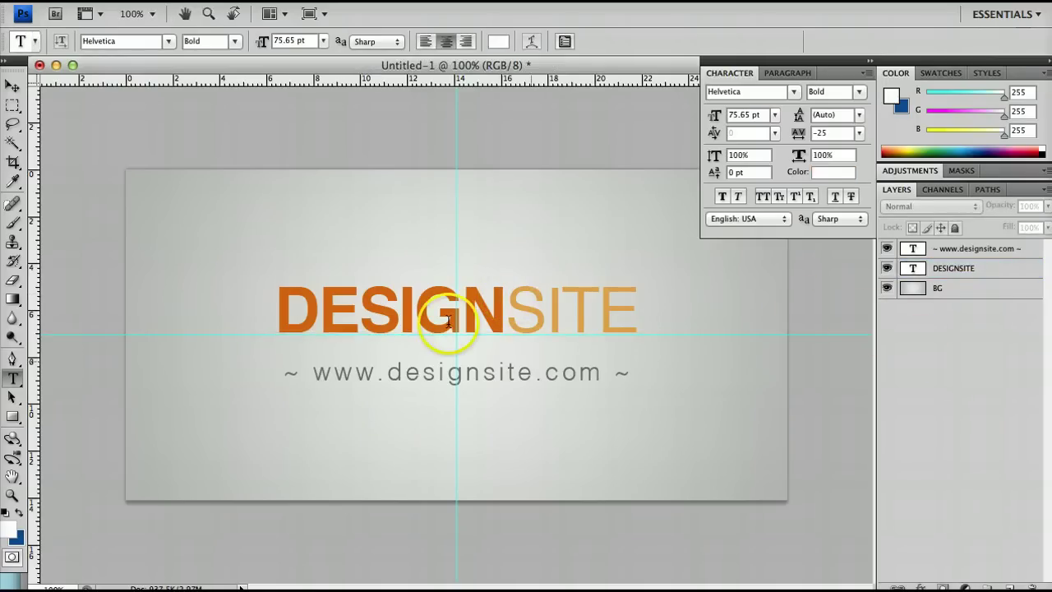